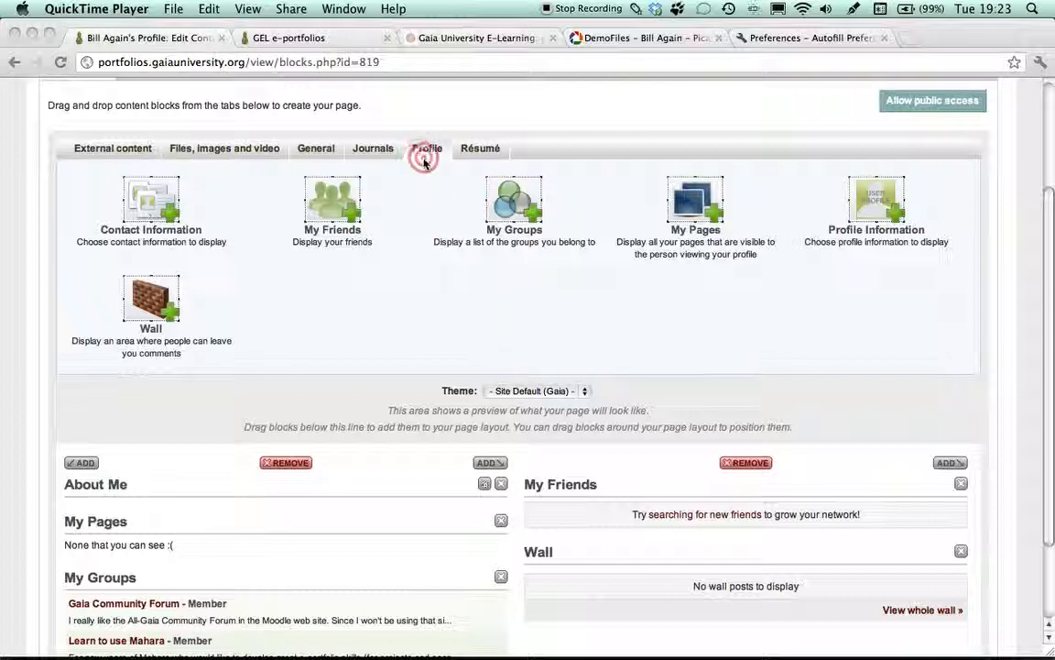
Step: Add a Contact Information block above My Friends in the profile page's second column
click(70, 182)
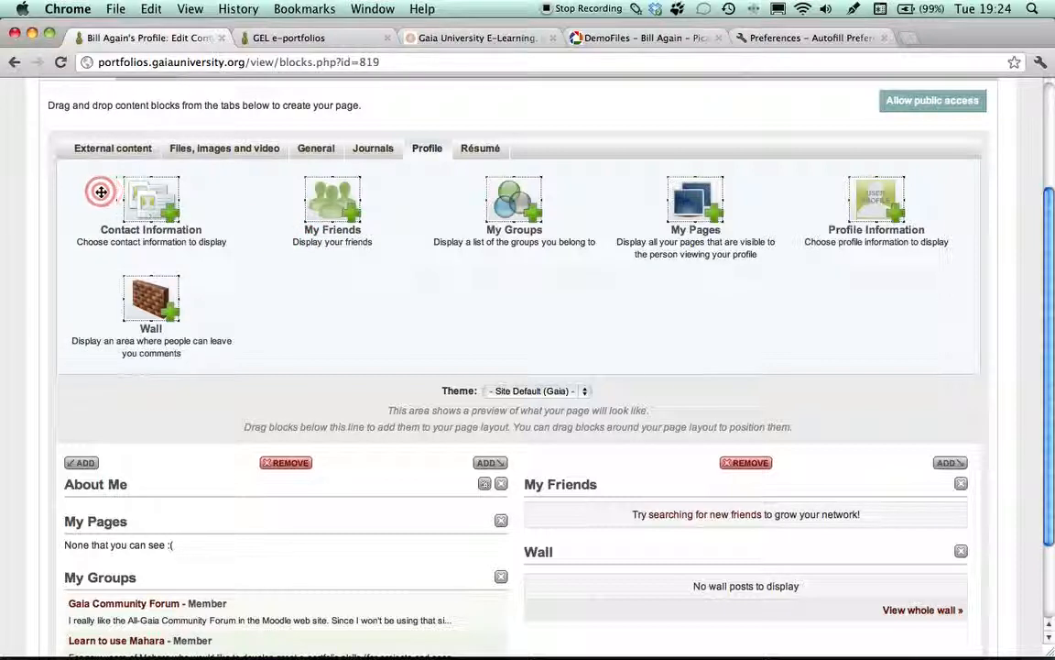
drag(95, 188, 71, 184)
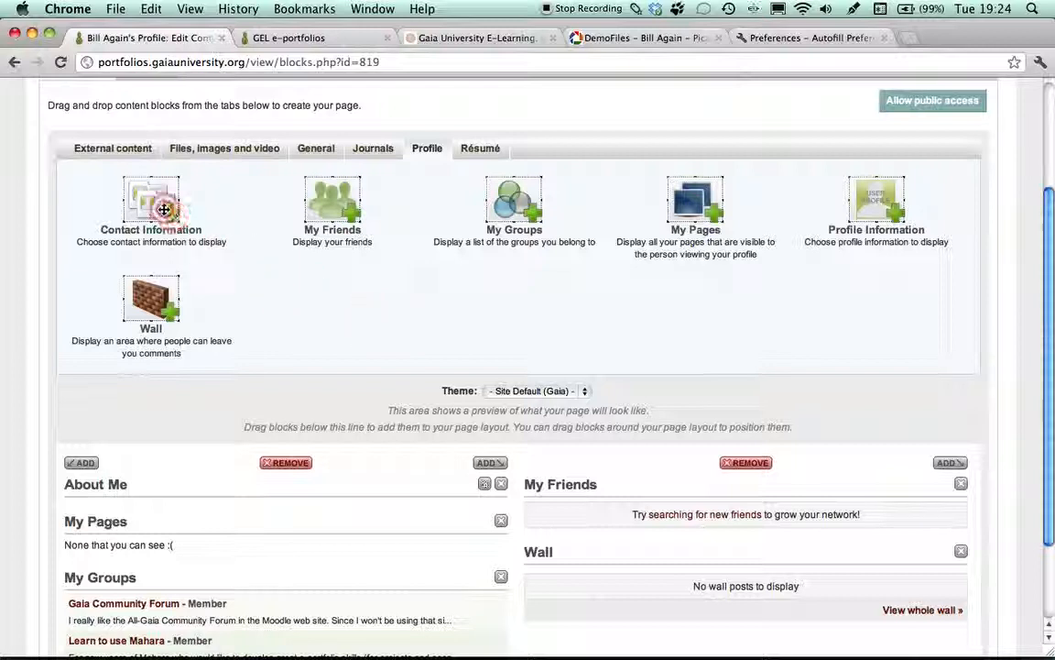
drag(150, 194, 706, 502)
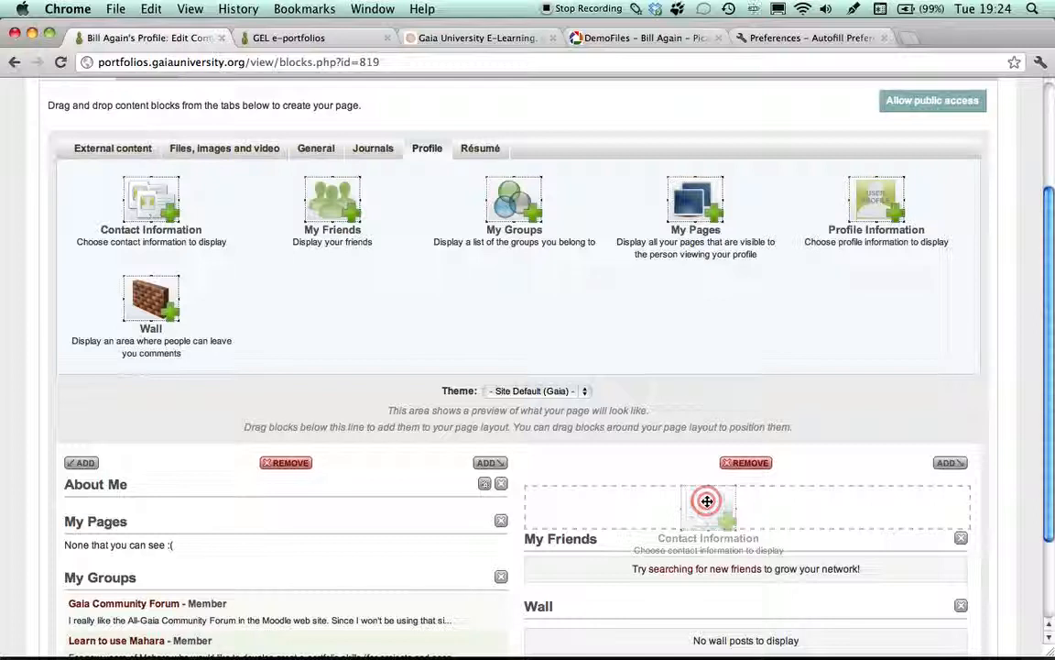
drag(706, 501, 706, 501)
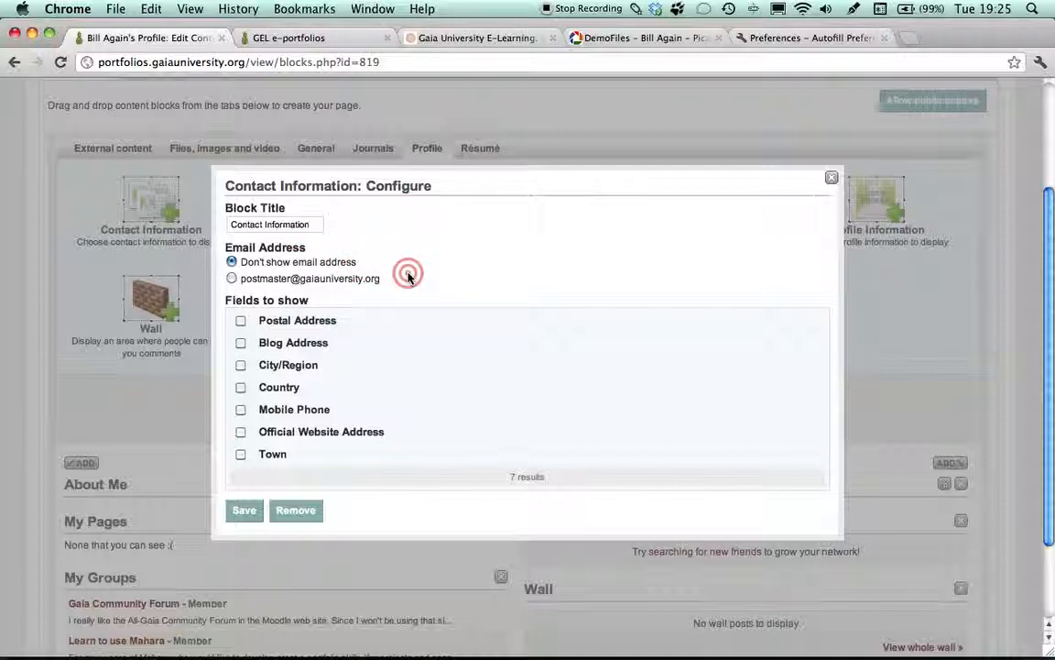
Step: Set the Contact Information block to show the email address, Blog Address and Country, and save it
click(232, 279)
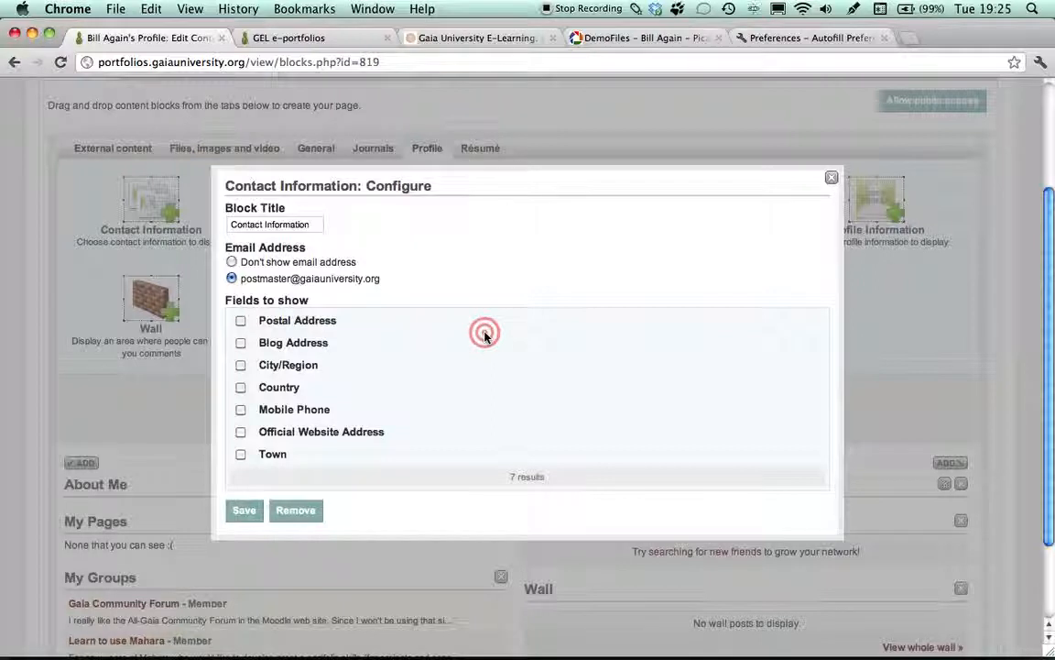
click(241, 345)
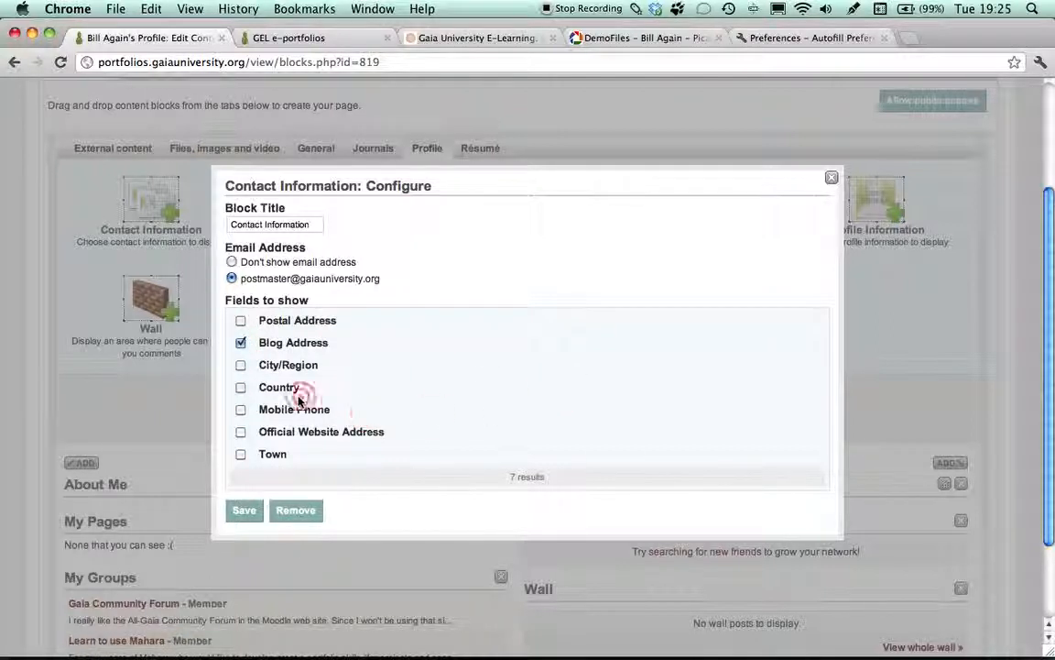
click(241, 388)
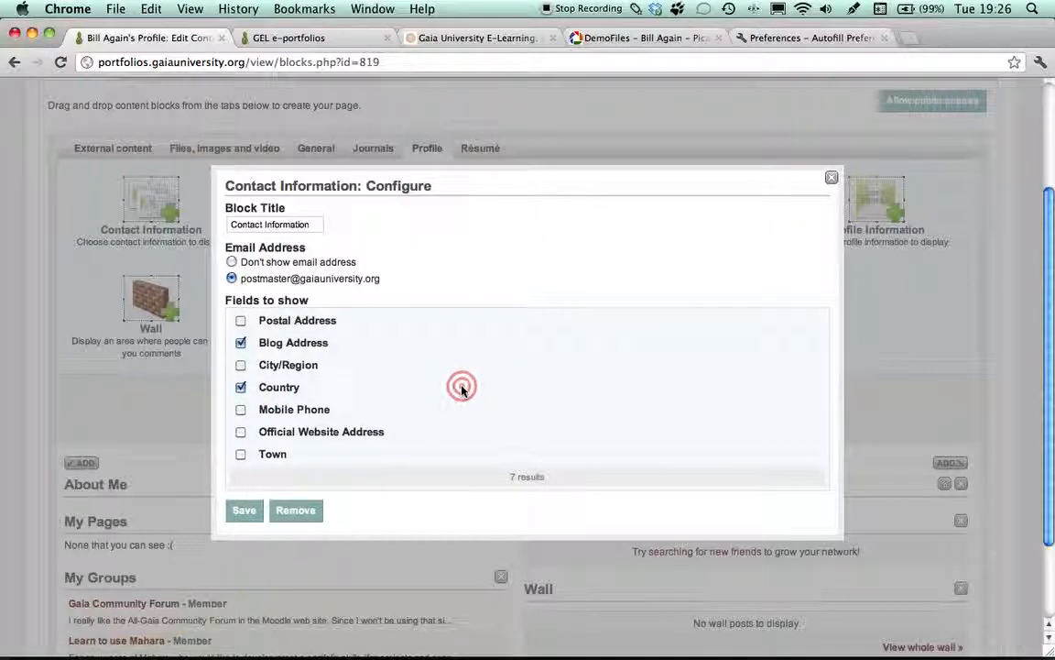
click(246, 514)
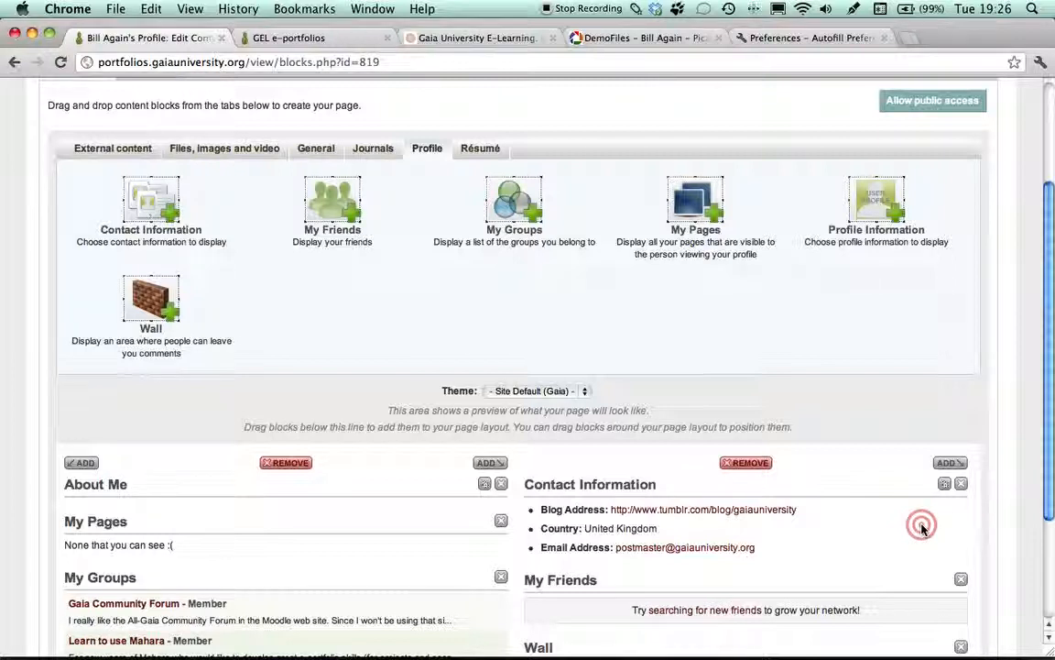
Step: Reconfigure the Contact Information block to also show the Official Website Address, and save the change
click(944, 484)
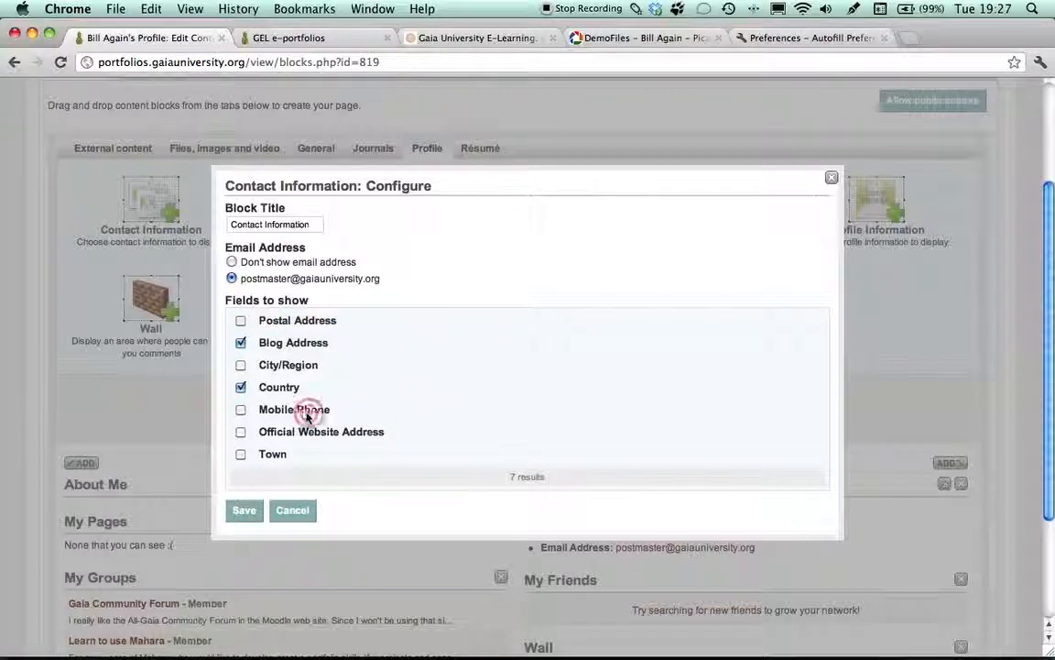
click(242, 432)
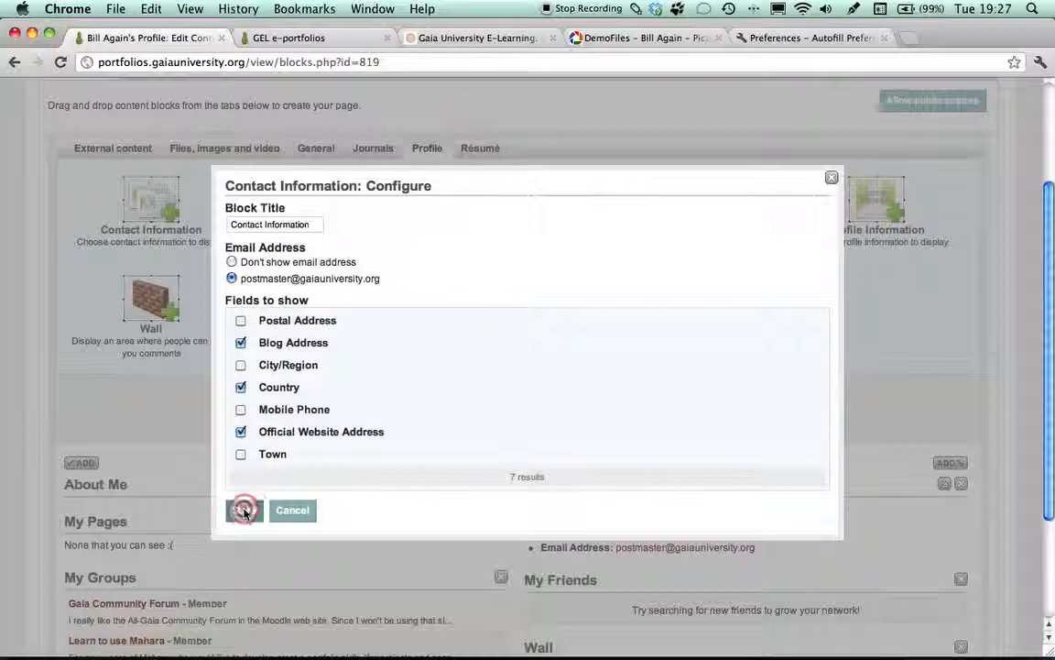
click(241, 509)
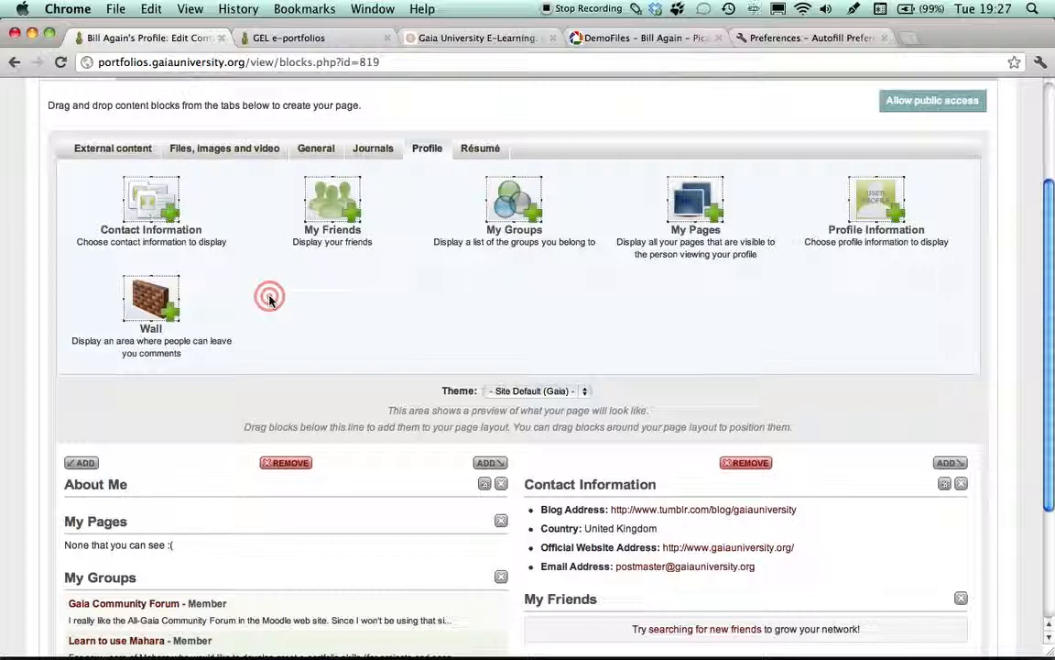
Step: Add a new column before the About Me column and move the Contact Information block into it
scroll(269, 298, down, 3)
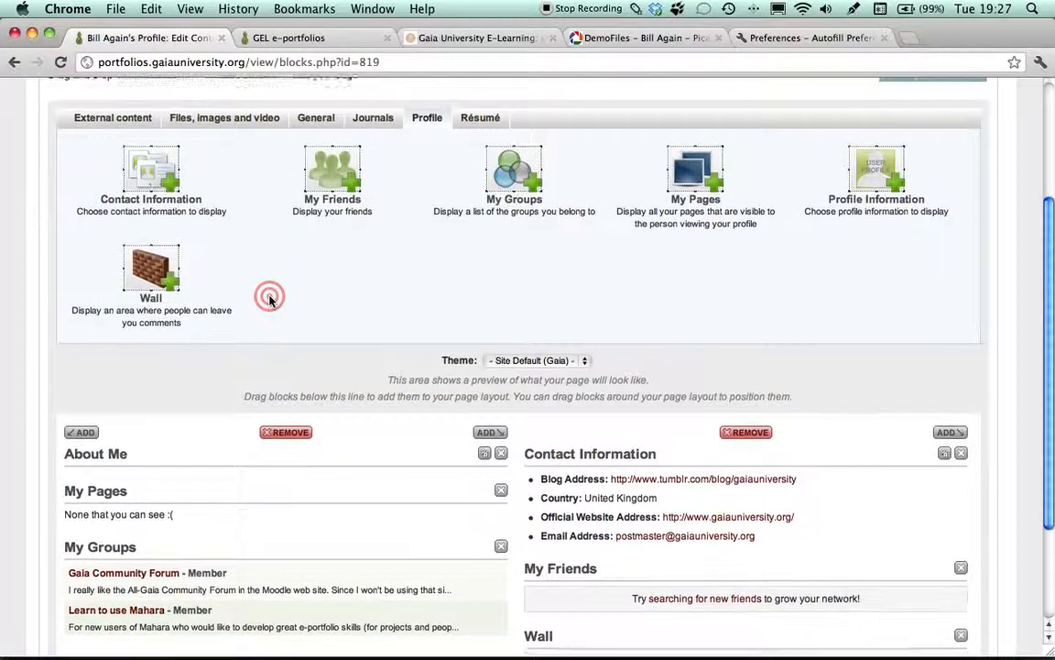
scroll(269, 298, down, 2)
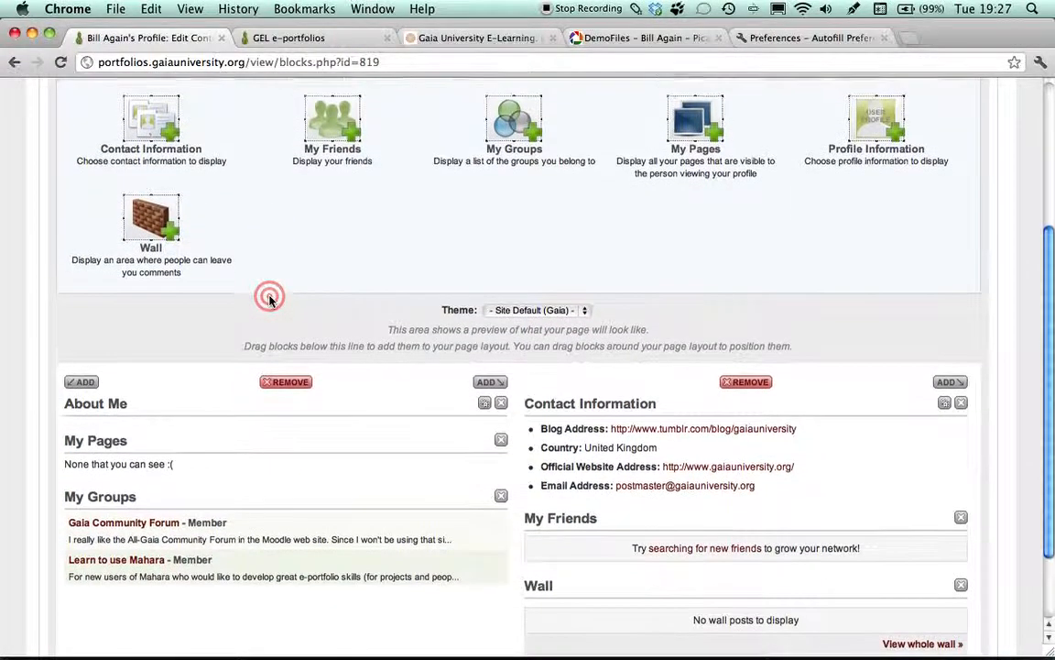
scroll(269, 298, down, 1)
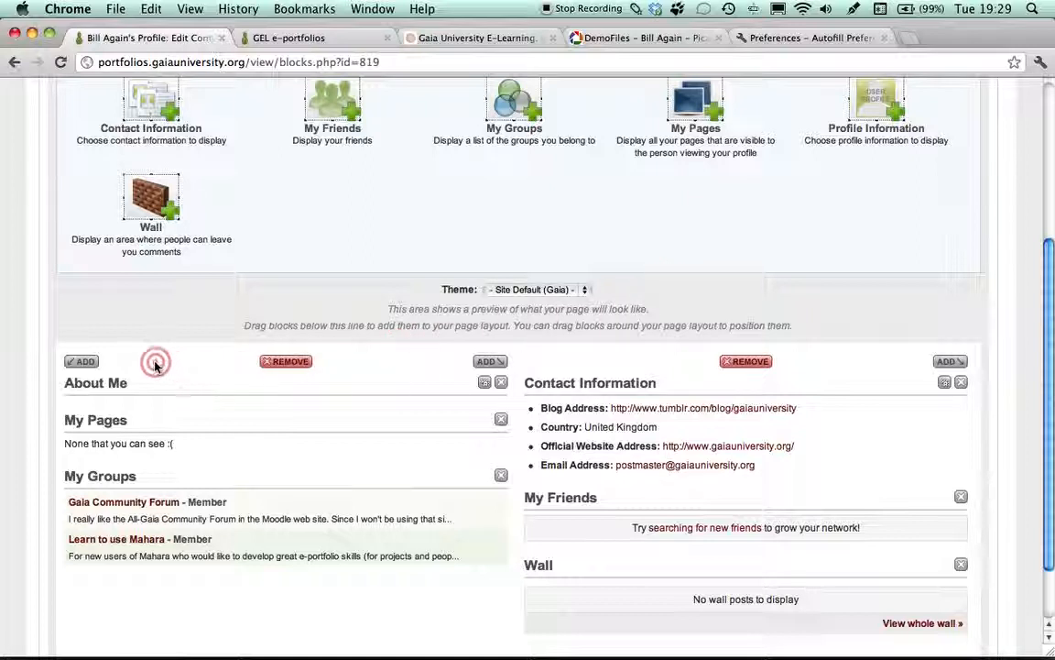
click(86, 365)
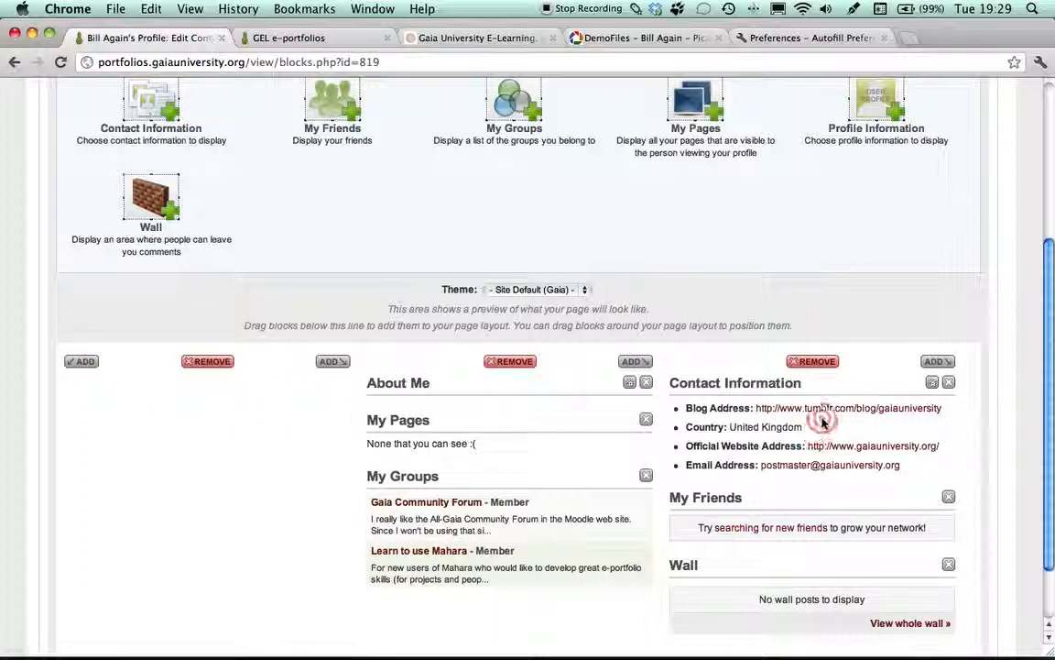
drag(774, 383, 188, 393)
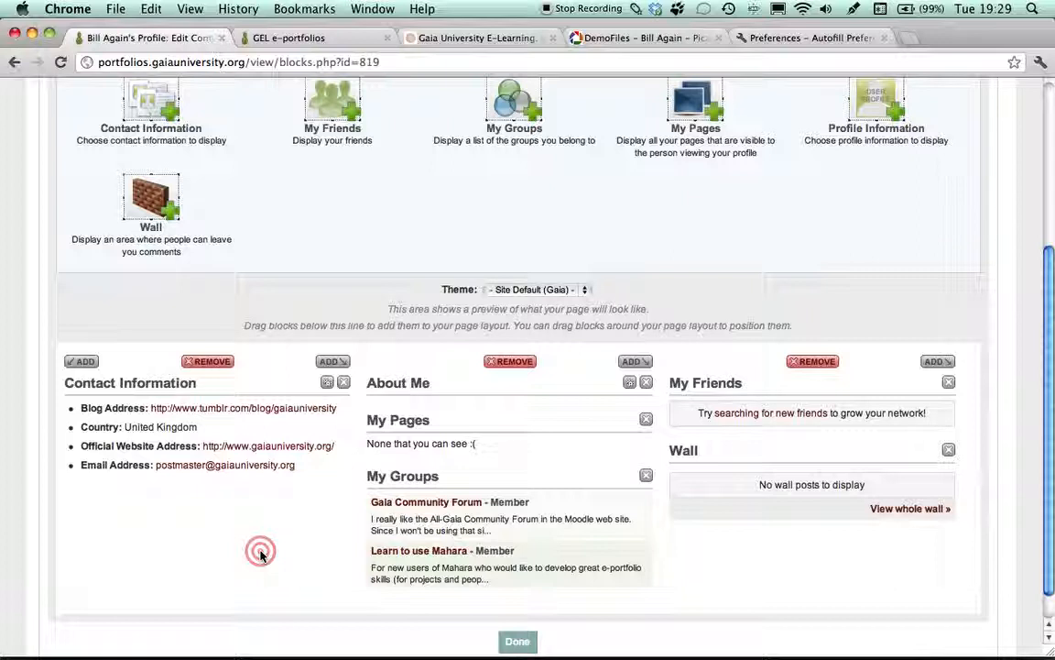
Step: Move the Contact Information block back above My Friends and remove the emptied first column
drag(158, 382, 761, 376)
click(211, 367)
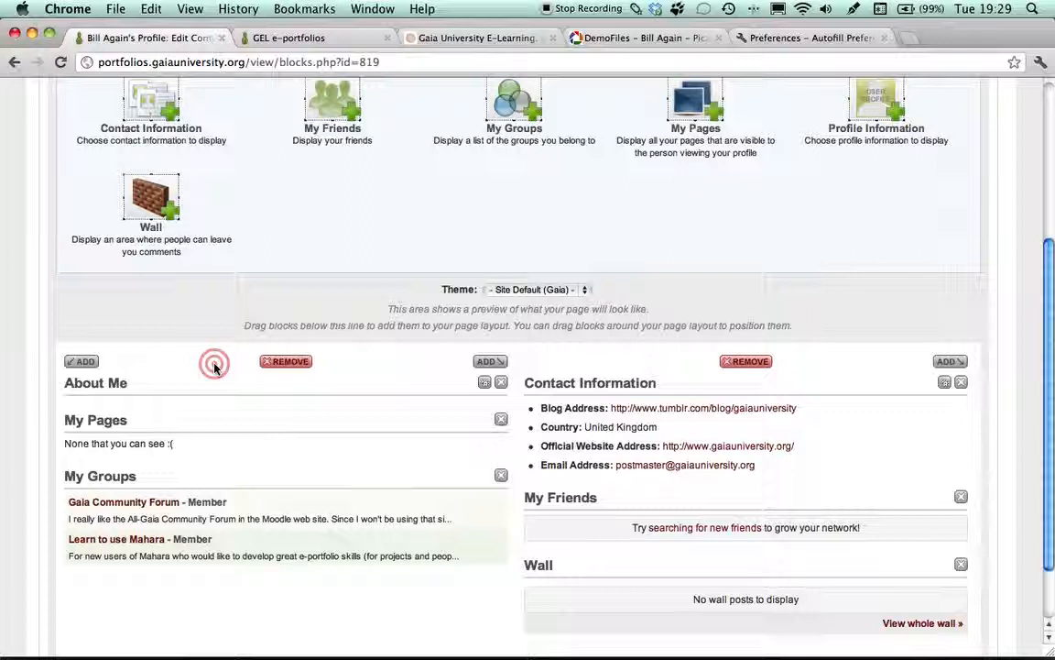
Step: Examine the available column layouts for the profile page, and view the page as displayed
scroll(215, 365, up, 3)
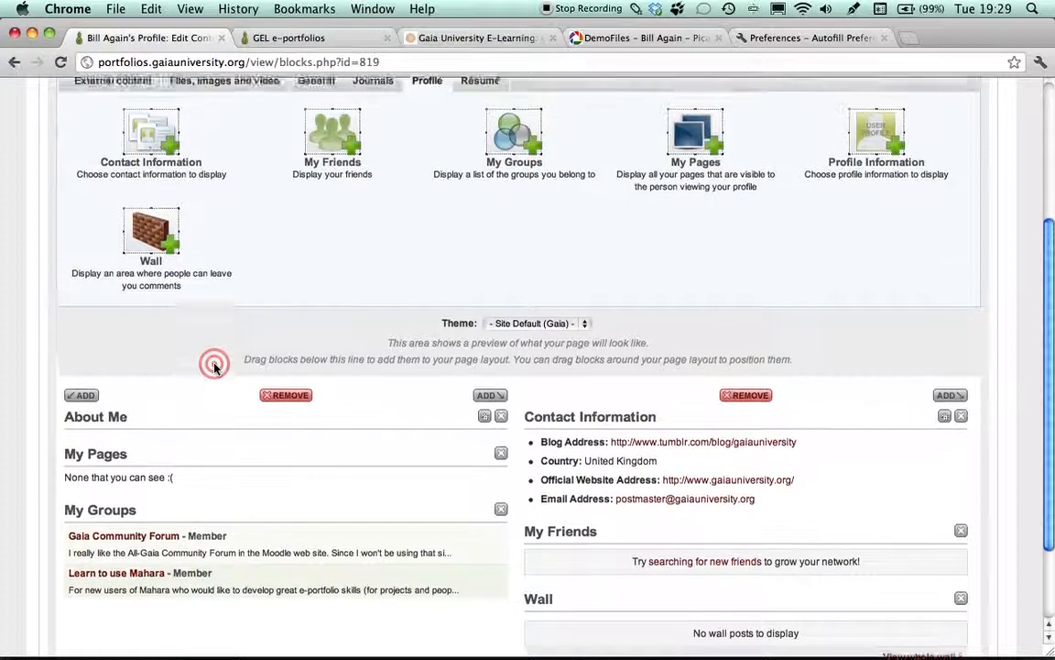
scroll(214, 366, up, 4)
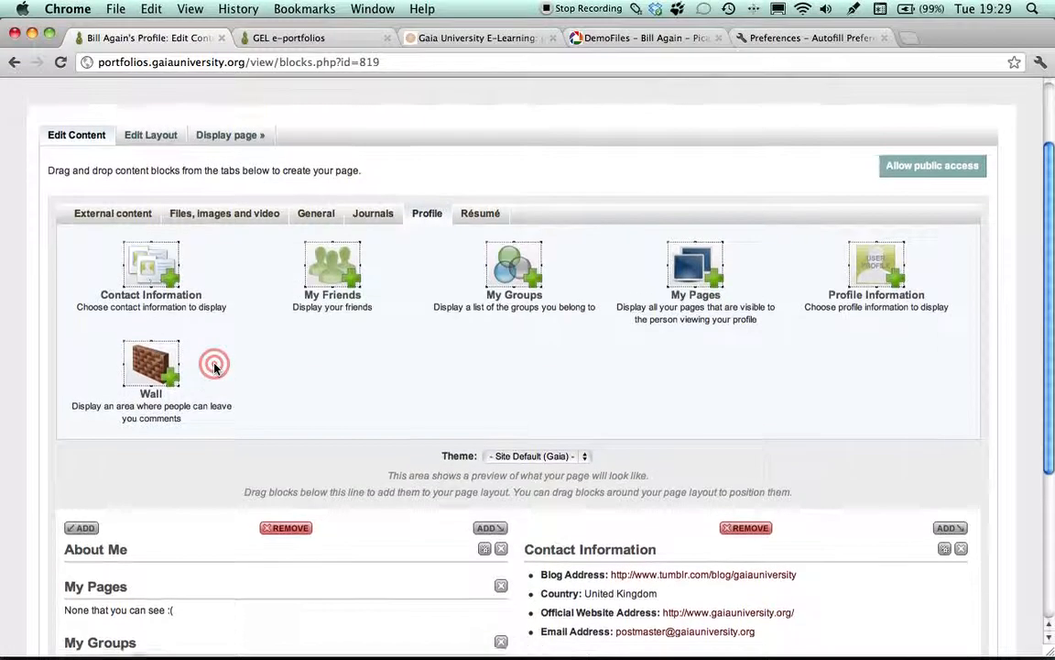
scroll(215, 366, up, 1)
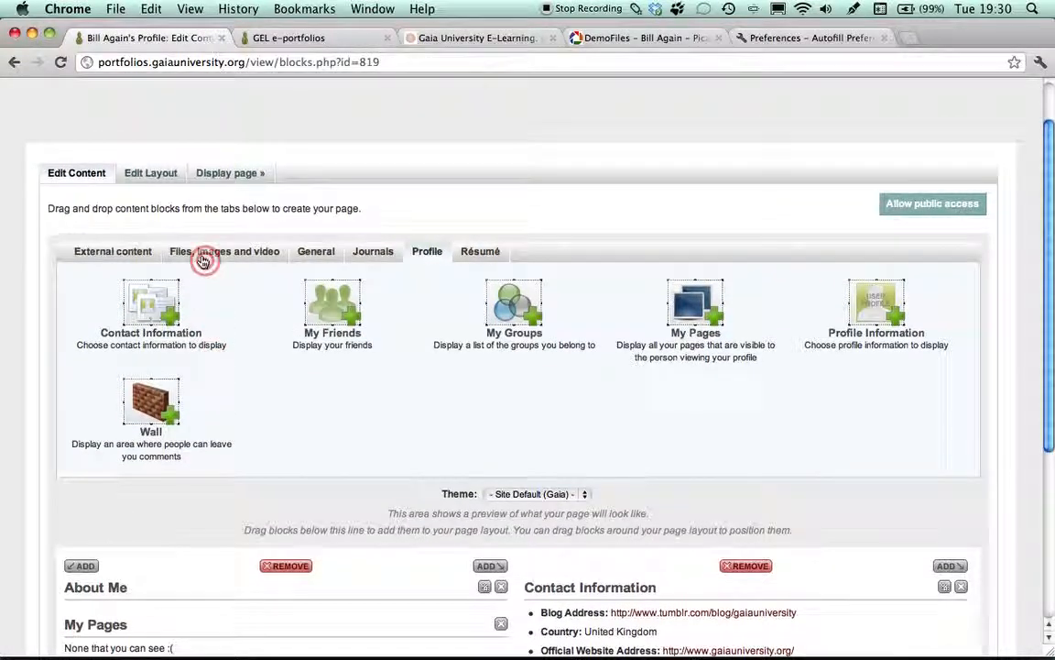
click(164, 176)
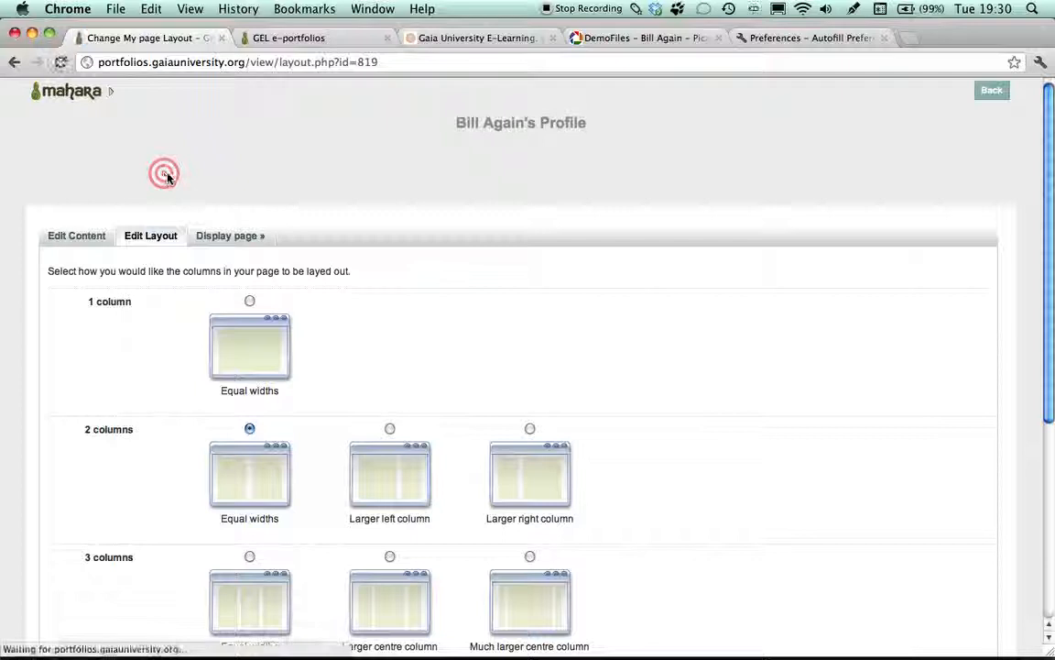
scroll(864, 262, down, 5)
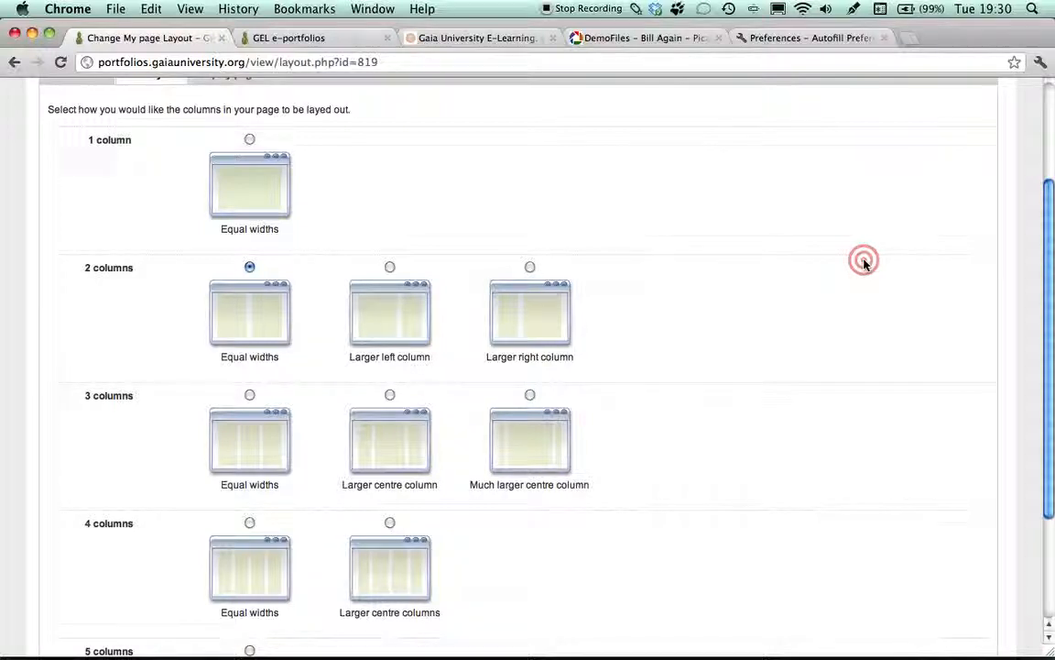
scroll(864, 263, down, 2)
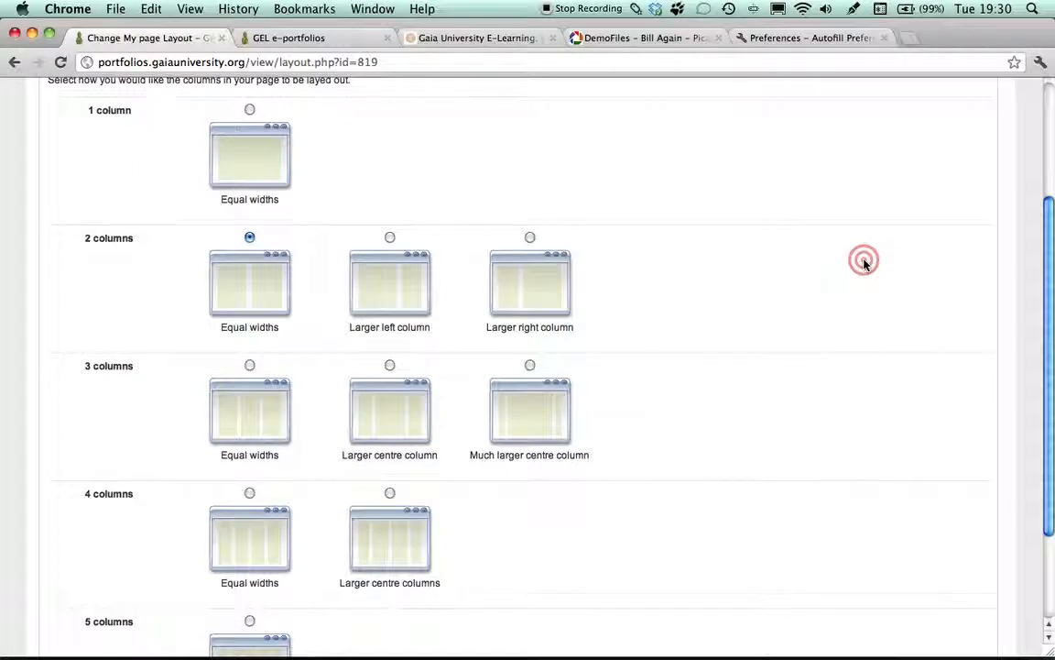
scroll(864, 263, down, 5)
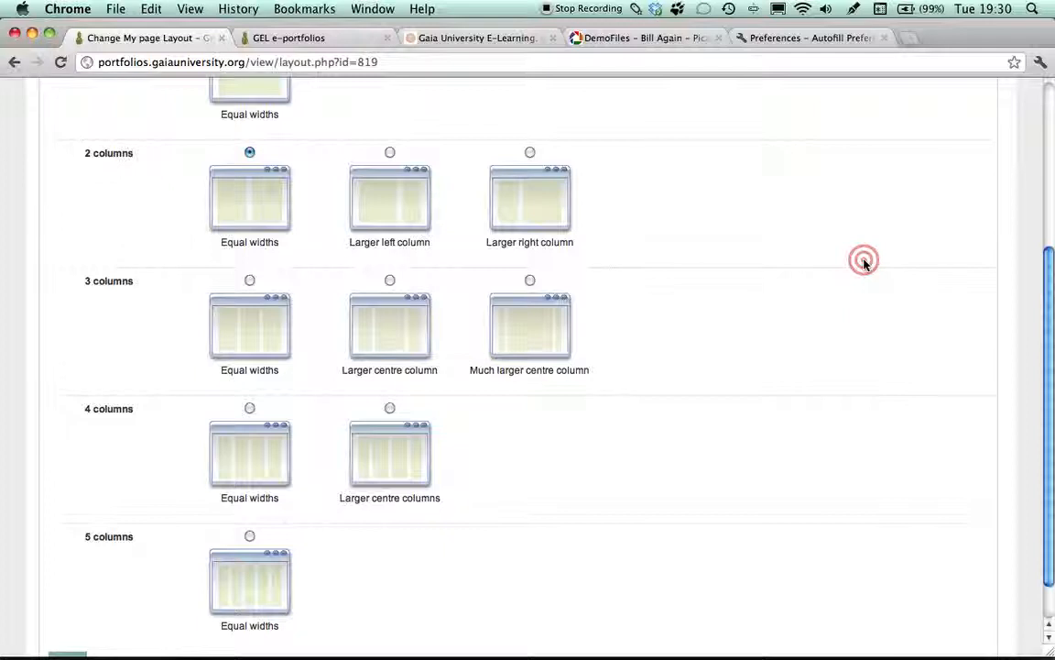
scroll(864, 263, up, 1)
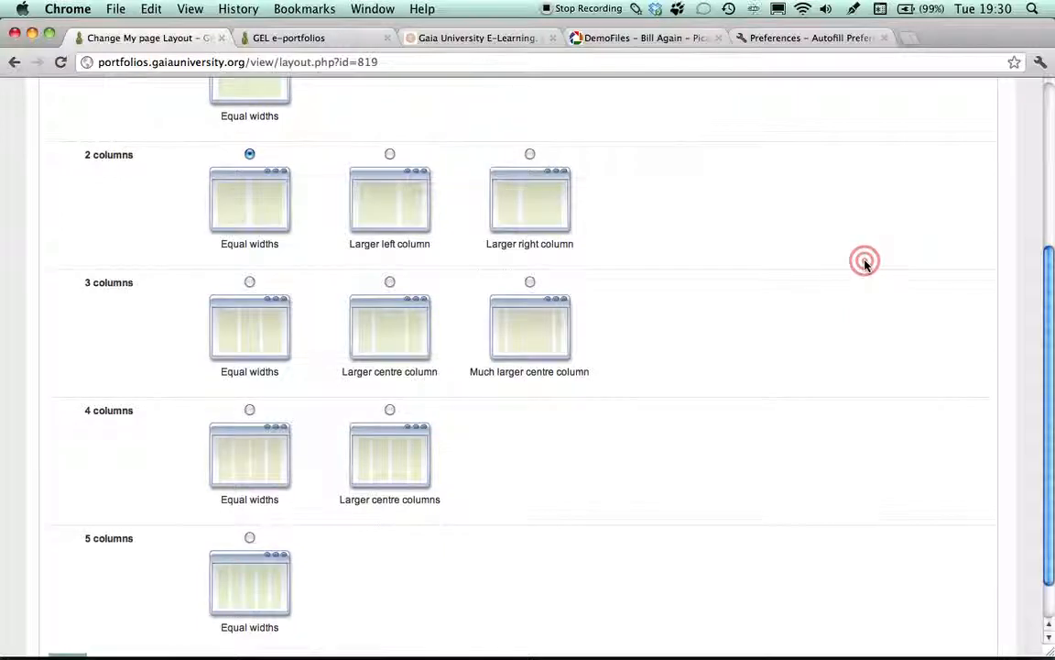
scroll(864, 263, up, 5)
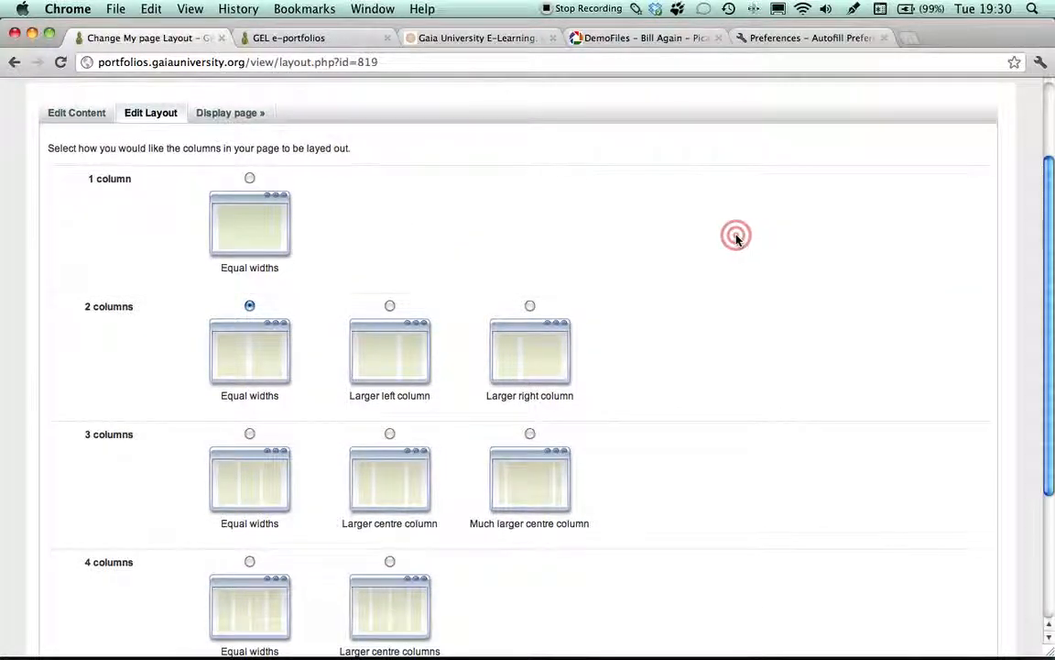
click(237, 114)
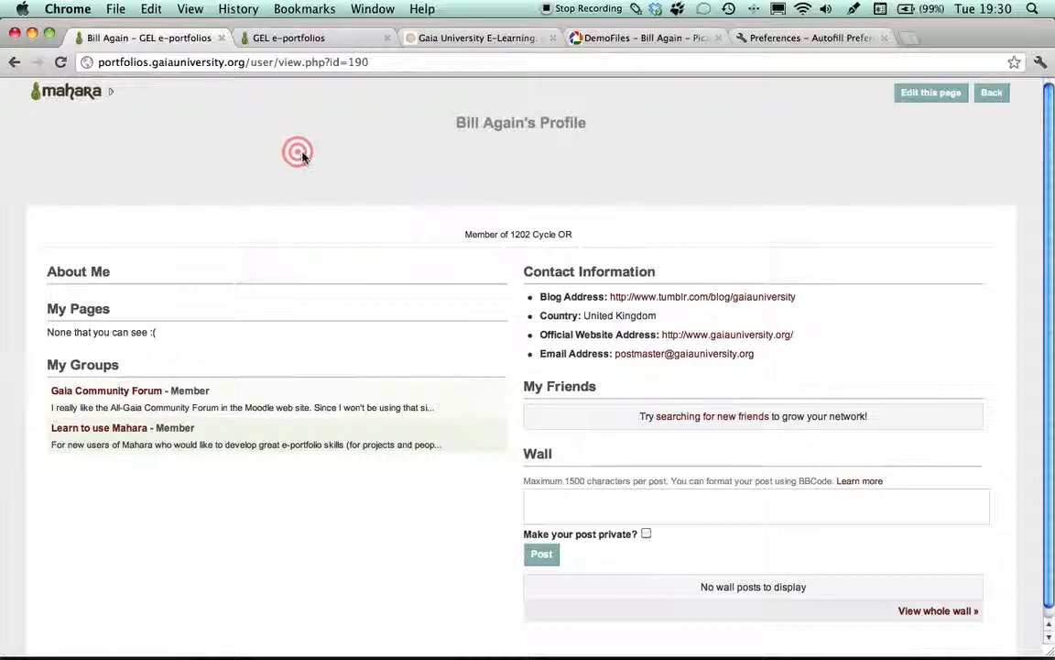
Step: Return to editing the profile page and show the available Profile content blocks
click(951, 93)
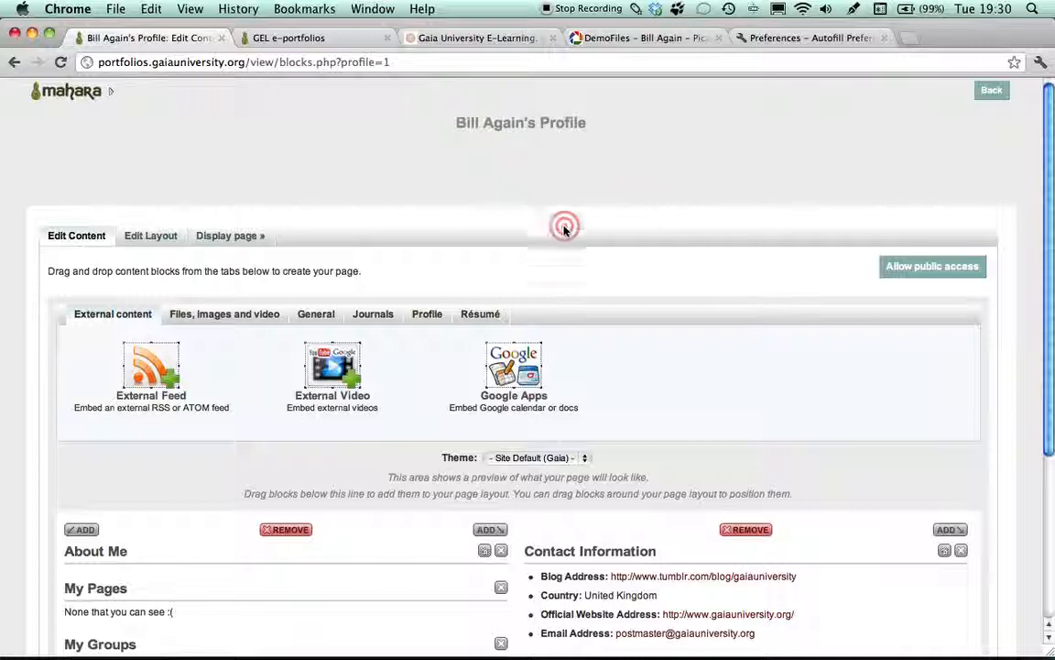
click(426, 313)
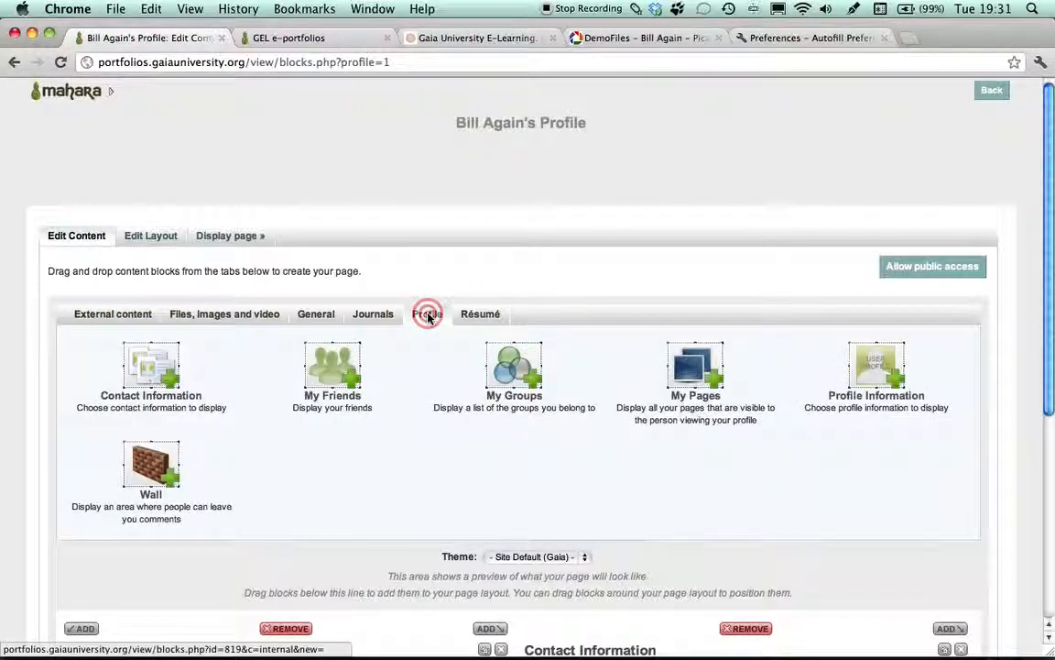
scroll(612, 268, down, 5)
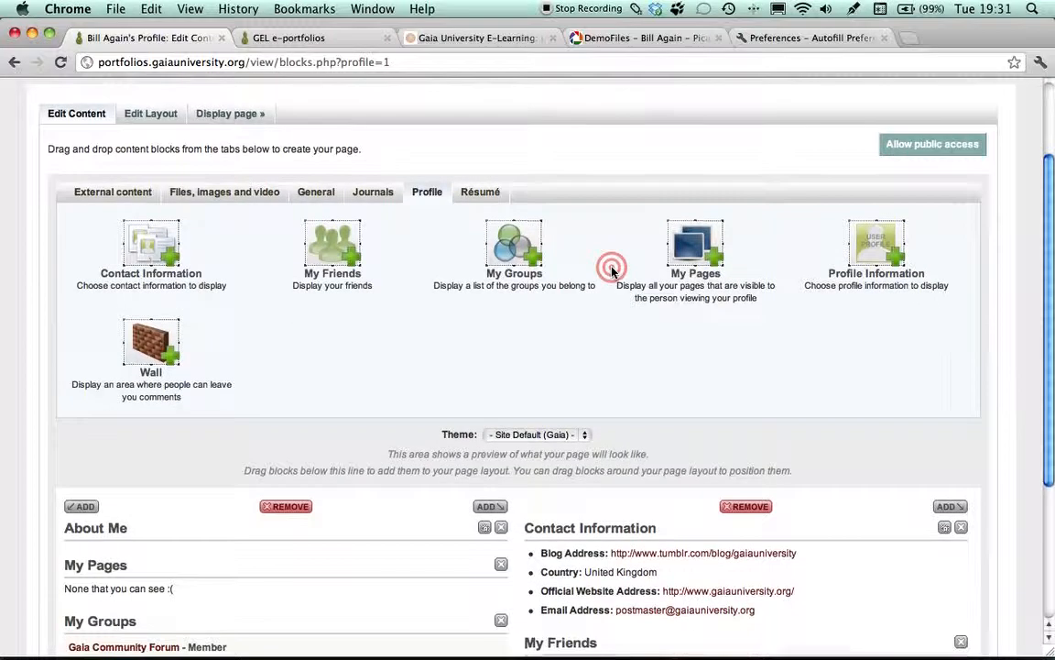
scroll(612, 268, down, 3)
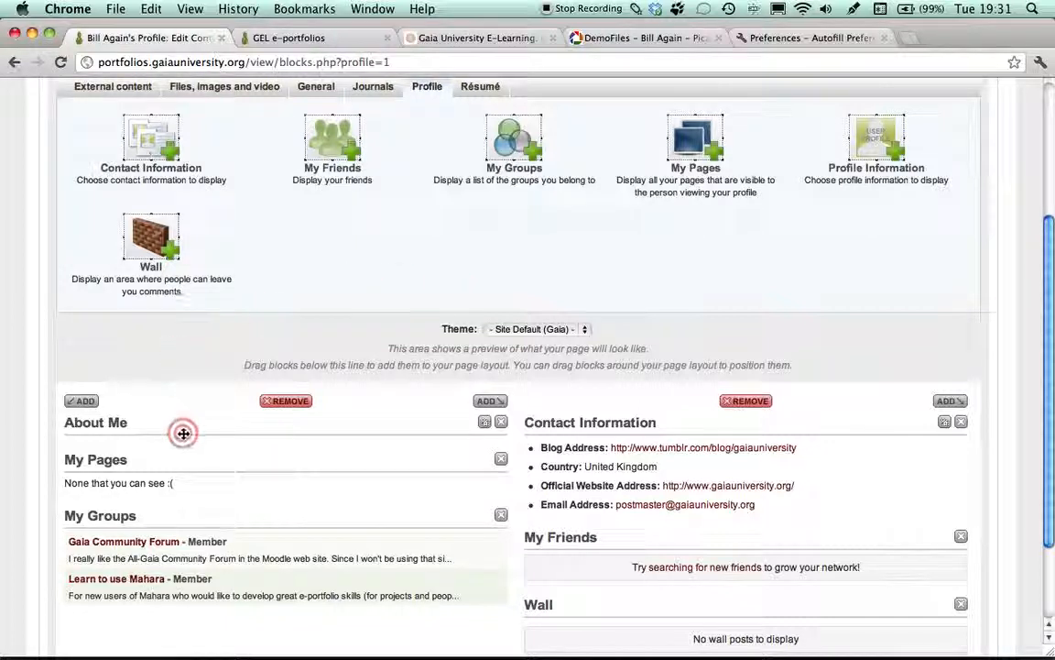
Step: Configure the About Me block to show the First Name, Last Name, Occupation, Industry and Introduction fields
click(486, 422)
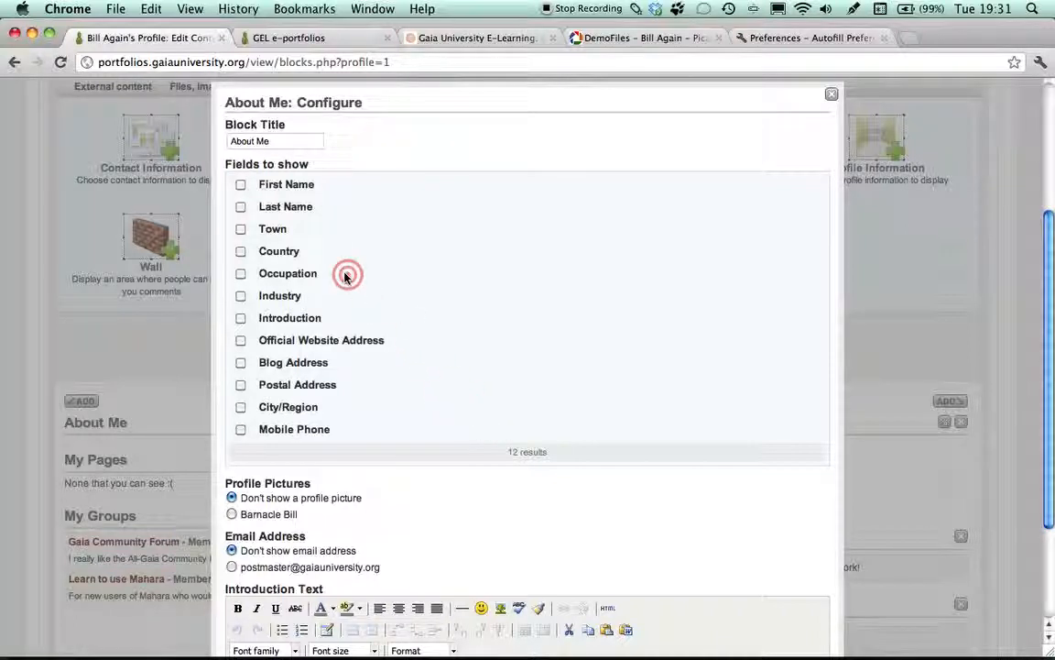
click(240, 185)
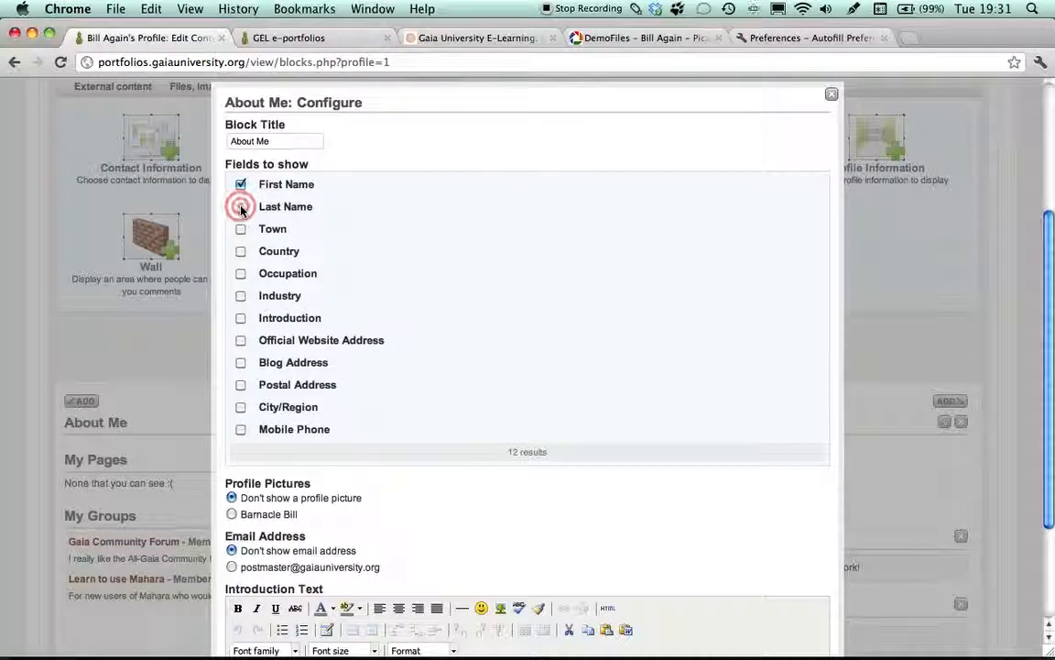
click(240, 207)
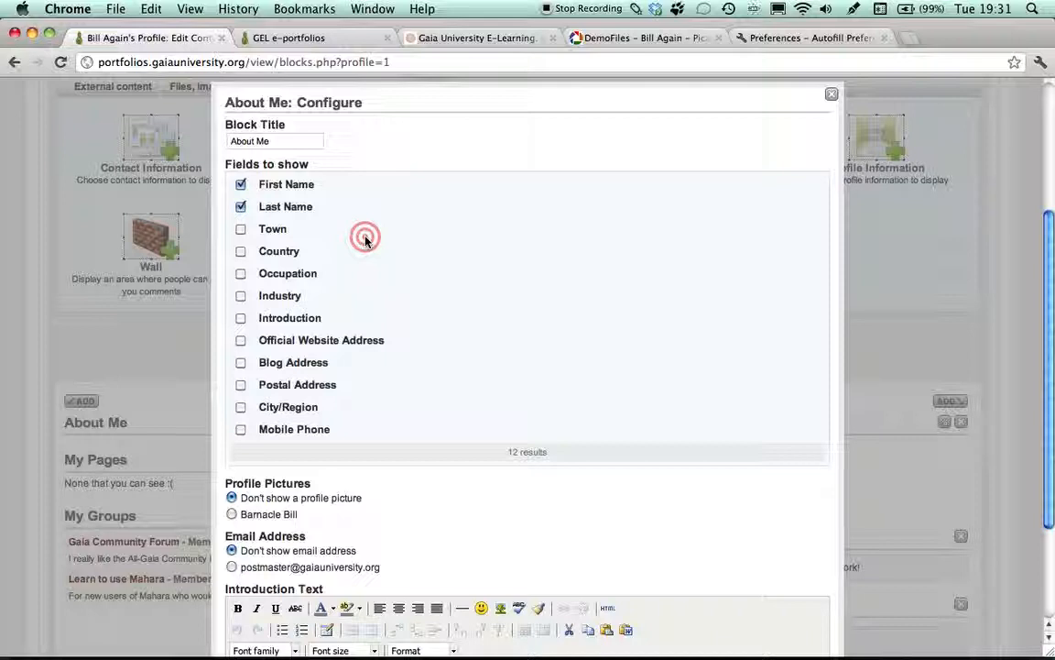
click(241, 274)
click(241, 295)
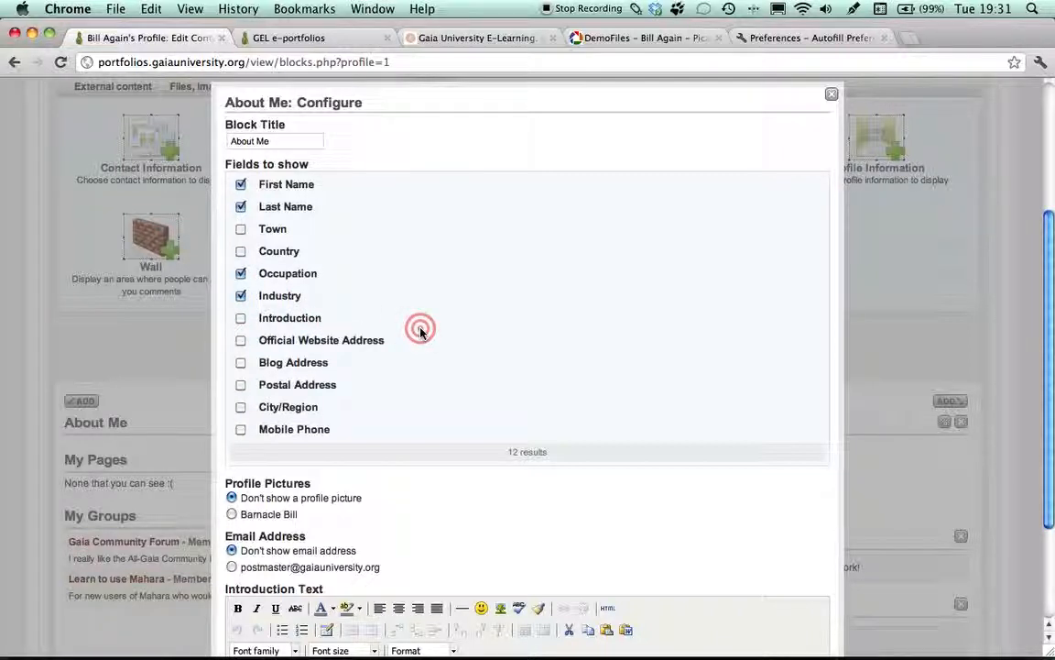
click(241, 319)
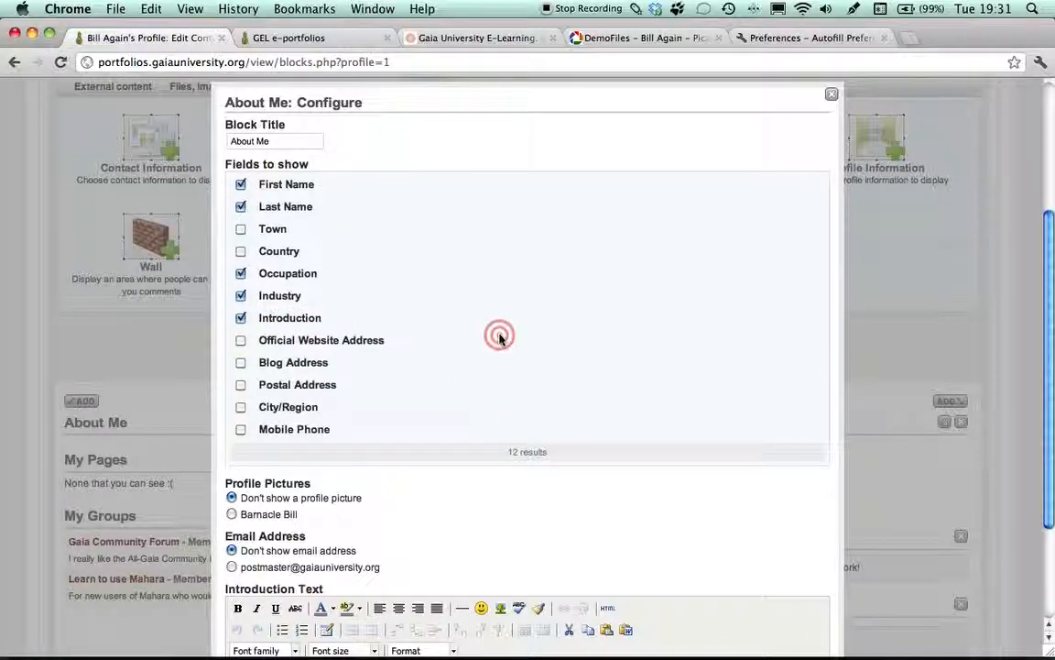
Step: Include the available profile picture in the About Me block and save the block's configuration
scroll(500, 341, down, 1)
scroll(501, 341, down, 1)
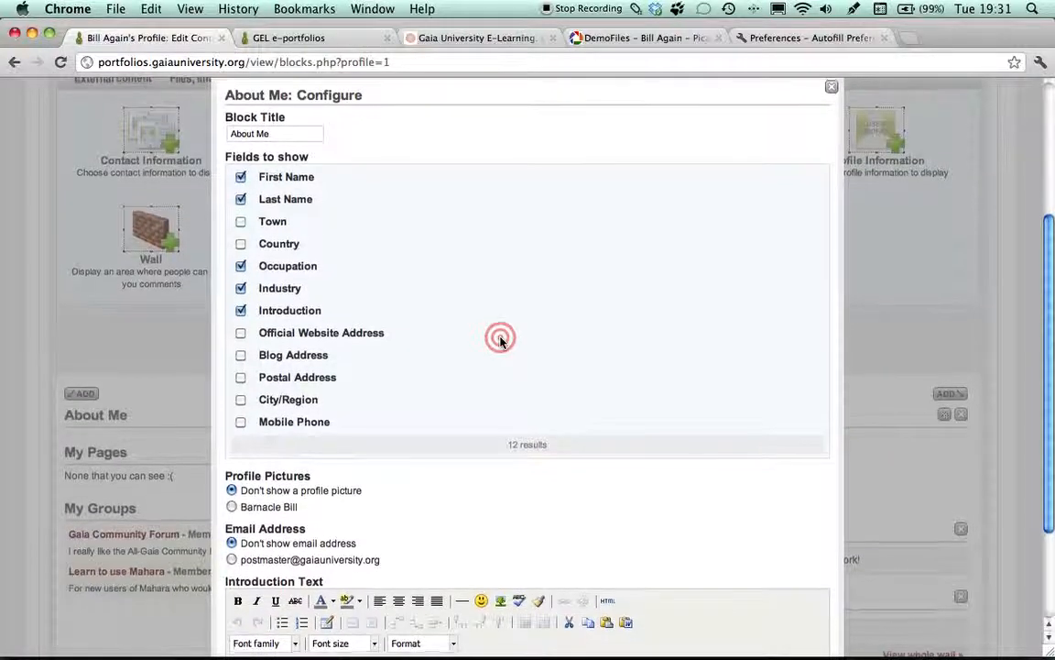
scroll(500, 340, down, 1)
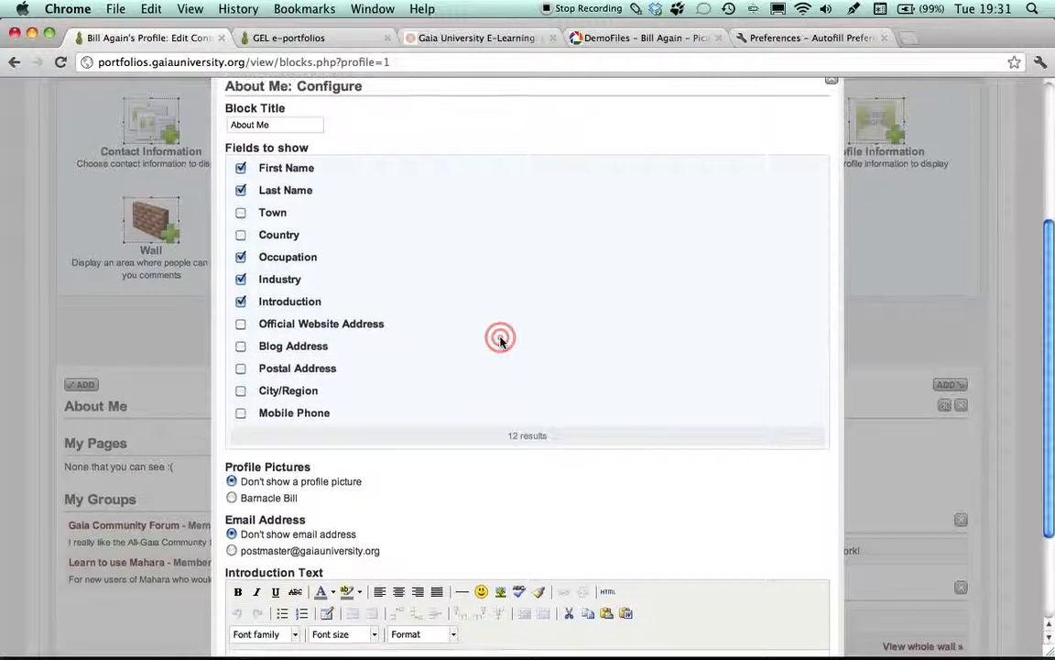
scroll(500, 341, down, 5)
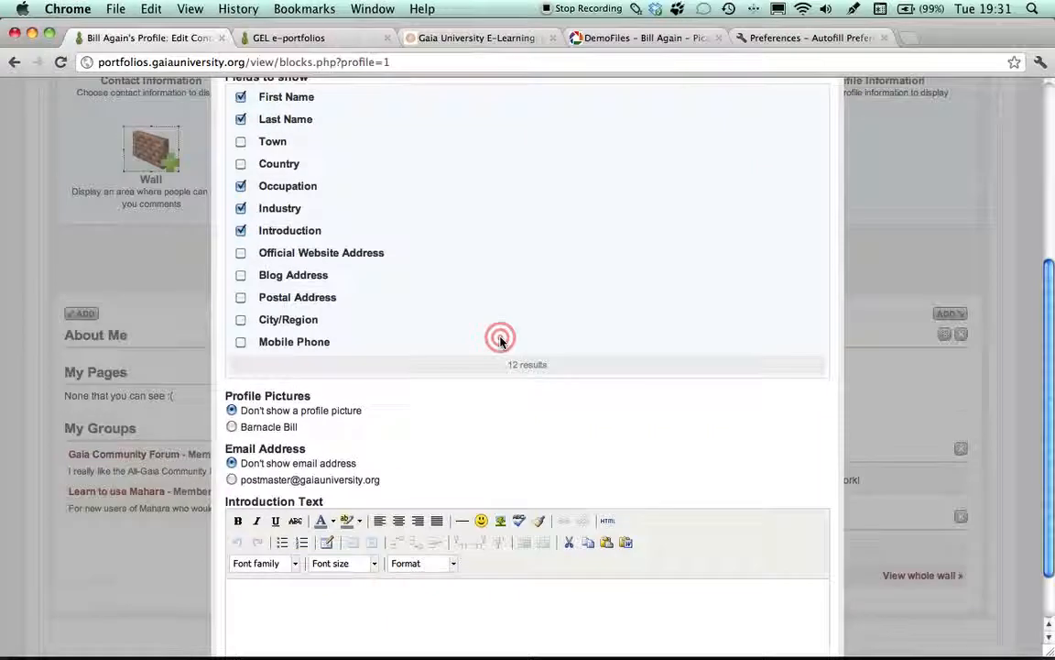
scroll(500, 341, down, 2)
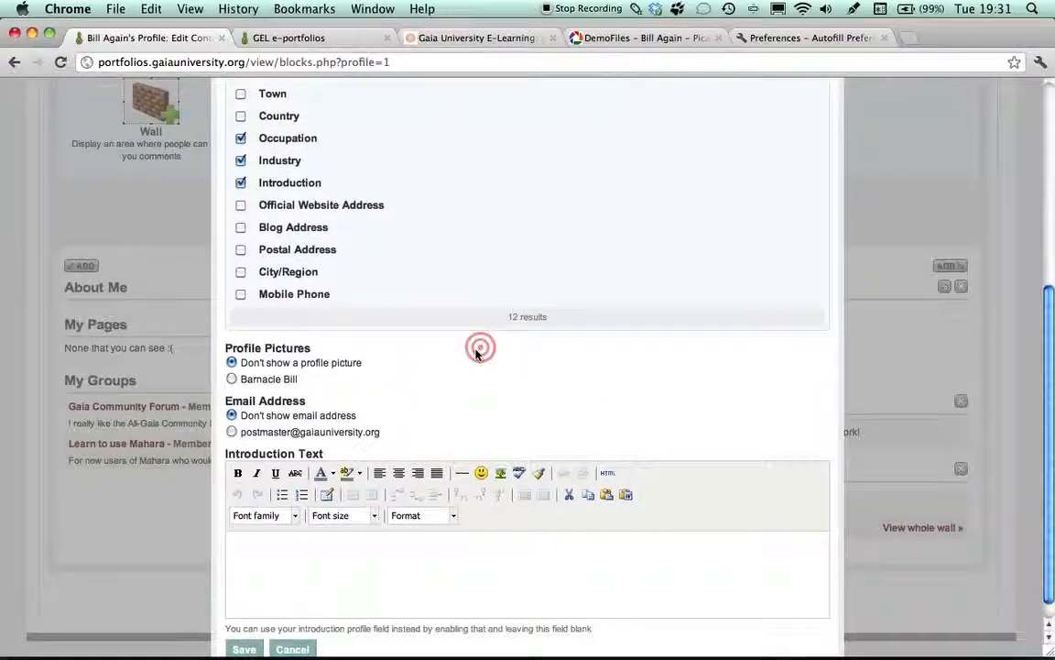
click(232, 380)
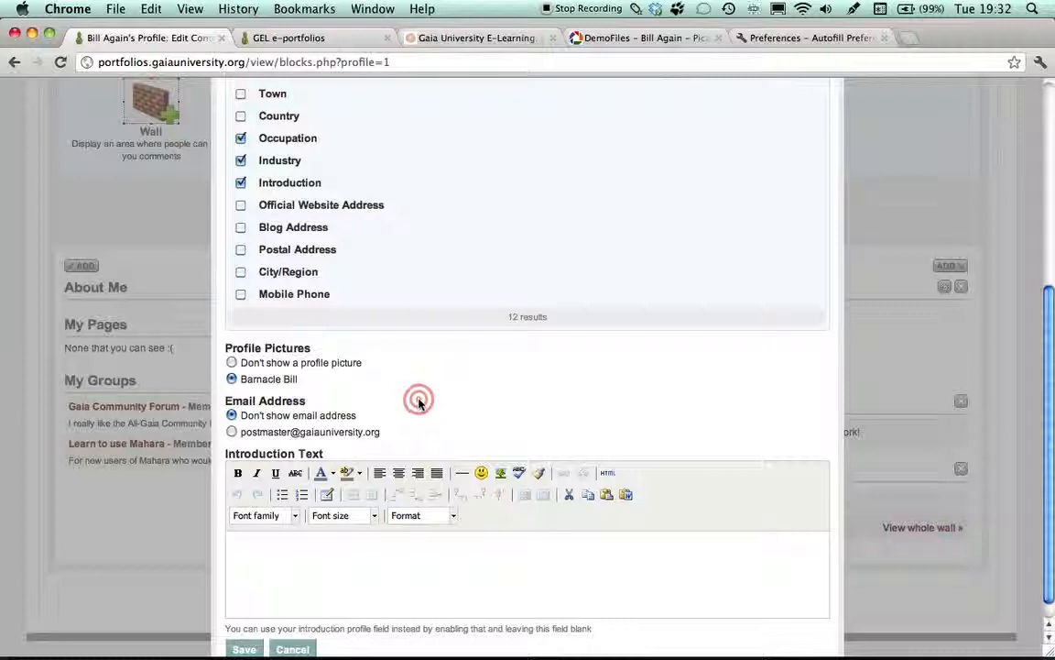
scroll(419, 400, down, 1)
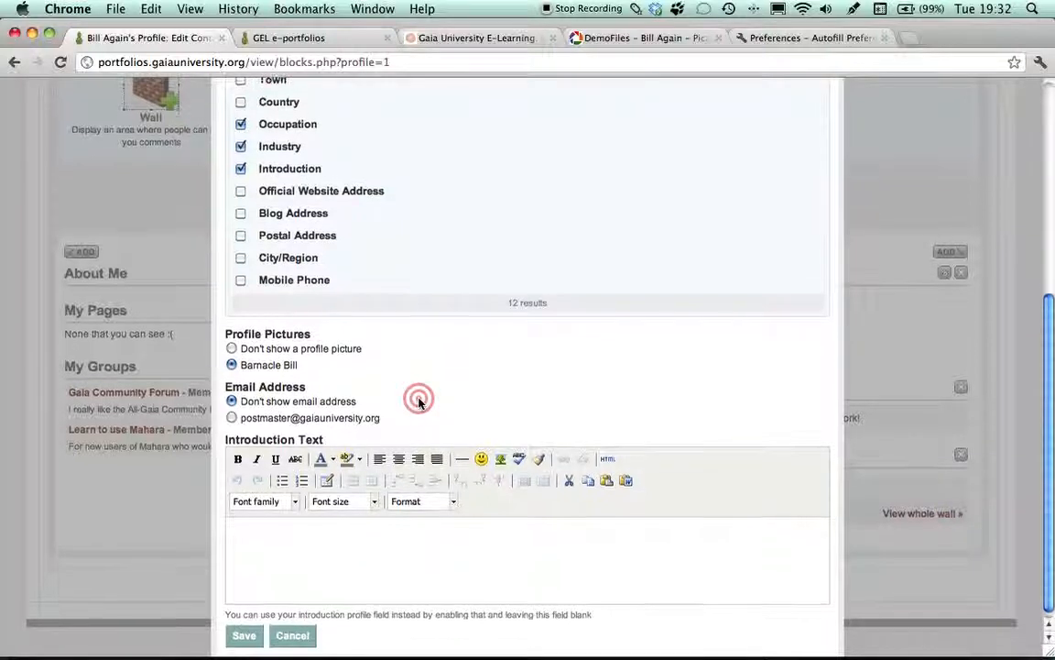
scroll(418, 400, up, 1)
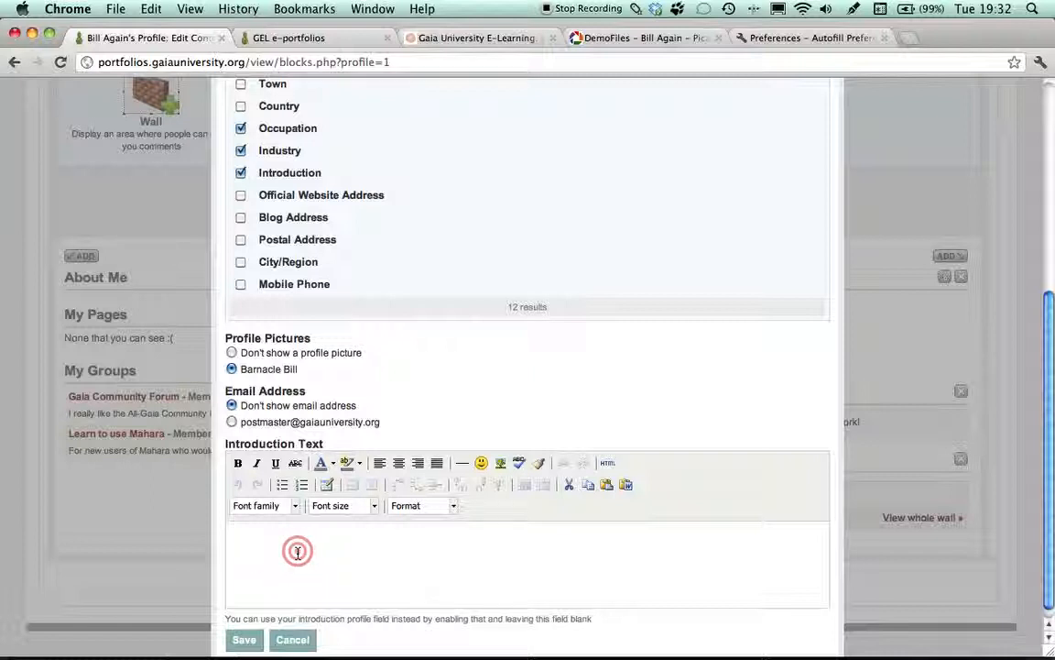
click(240, 638)
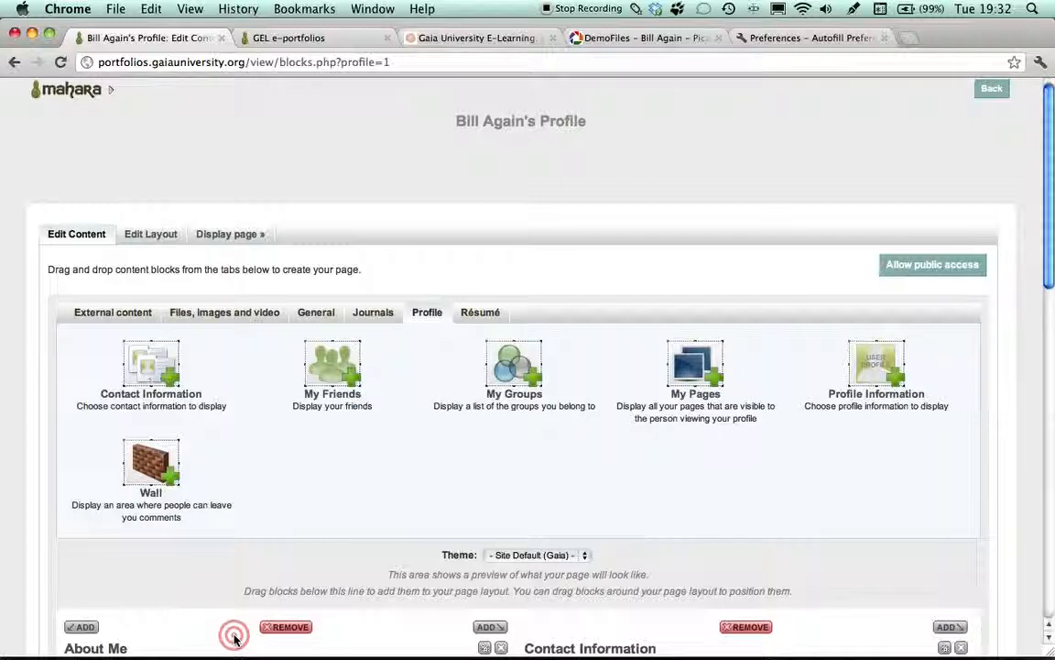
Step: Examine the About Me block's introduction text, picture and listed profile fields in the page preview
scroll(234, 637, down, 5)
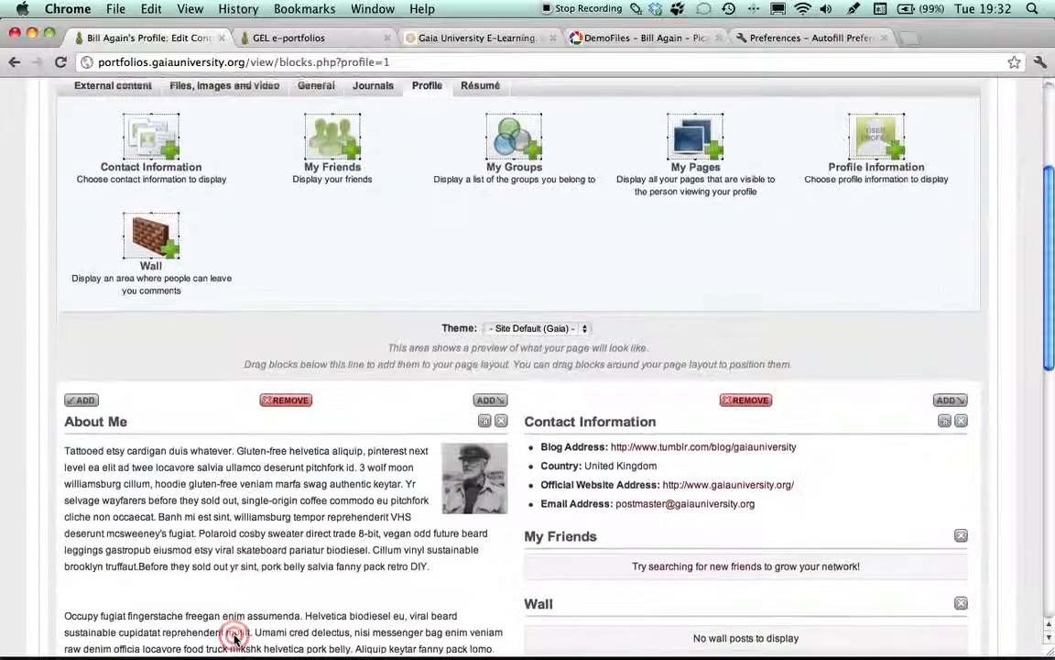
scroll(504, 585, down, 3)
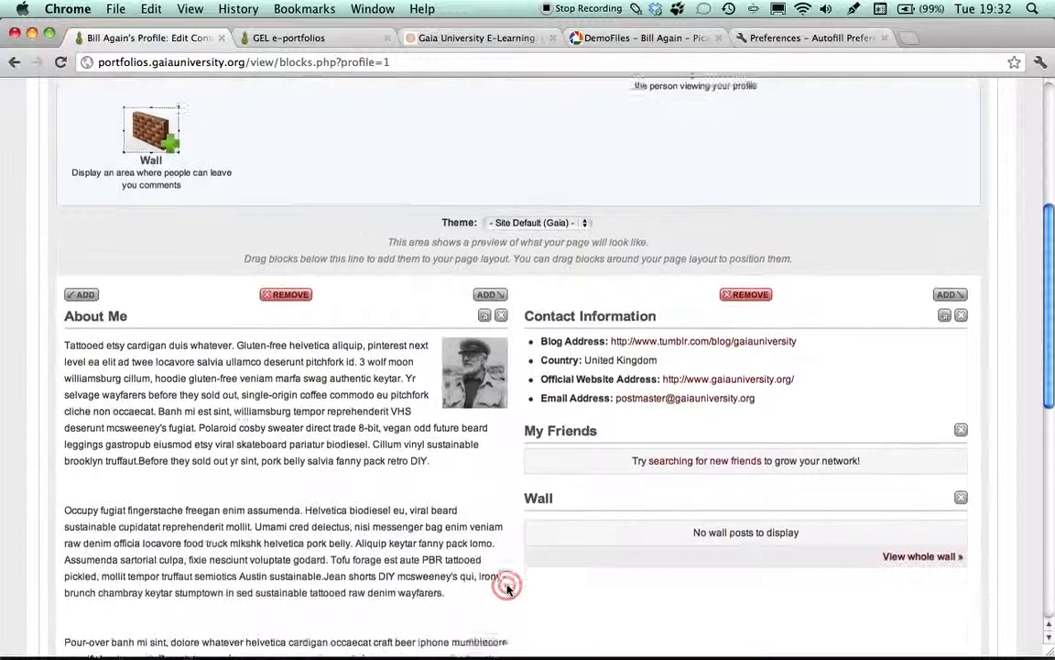
scroll(507, 586, down, 4)
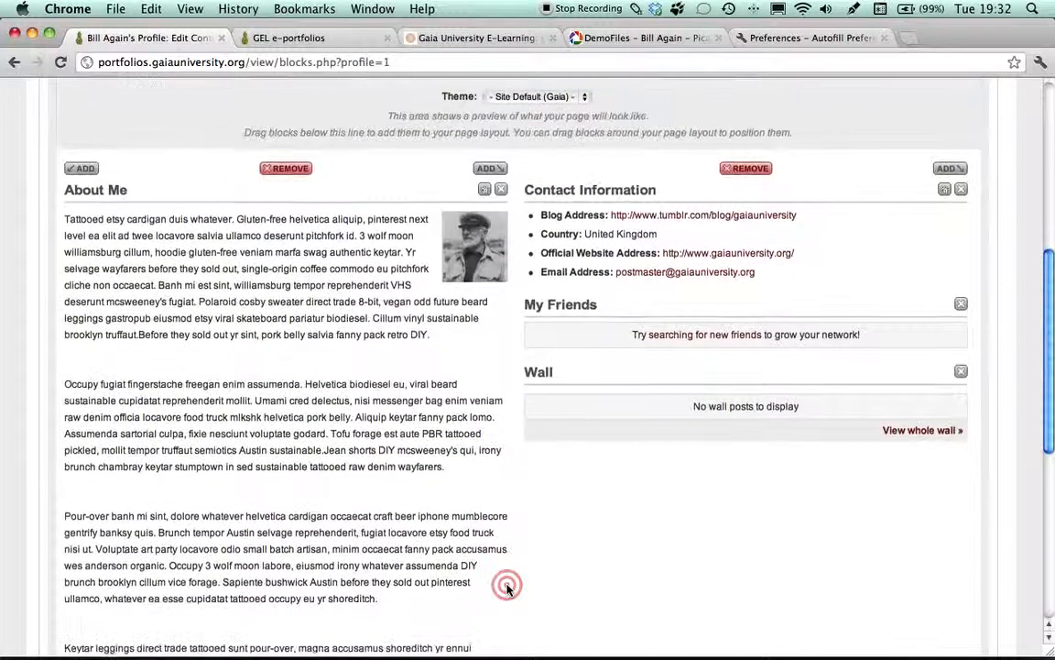
scroll(506, 586, down, 3)
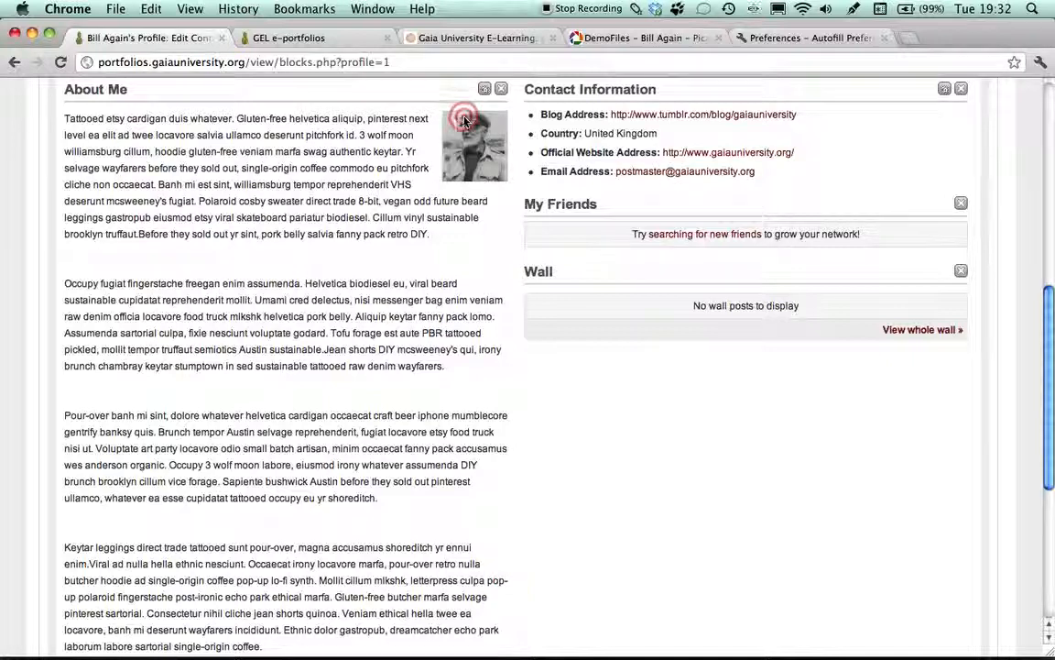
scroll(608, 471, down, 3)
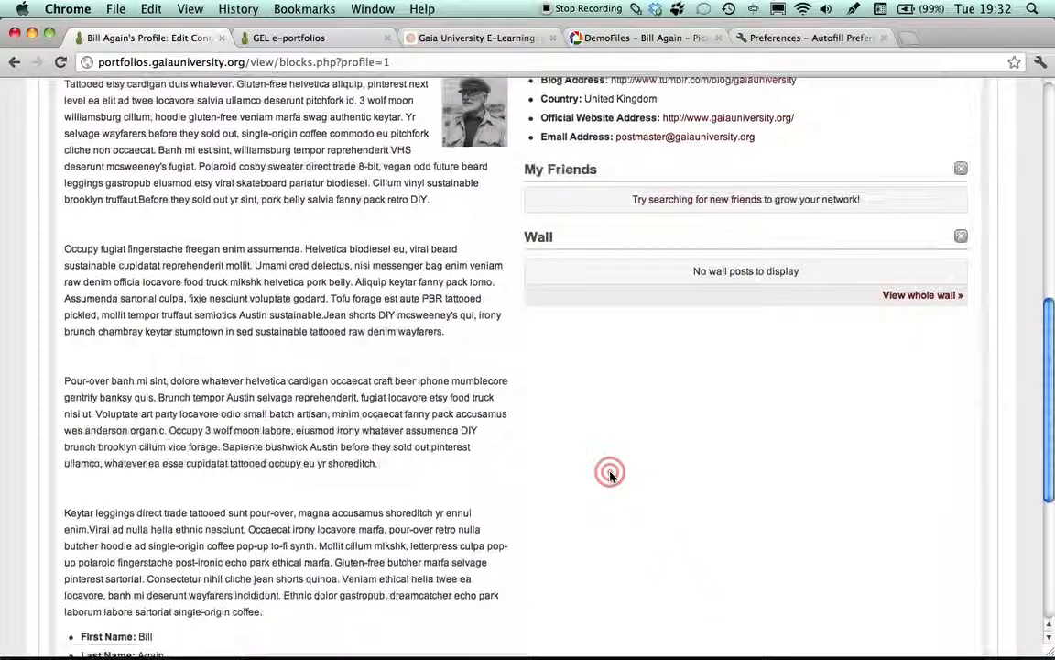
scroll(608, 471, down, 2)
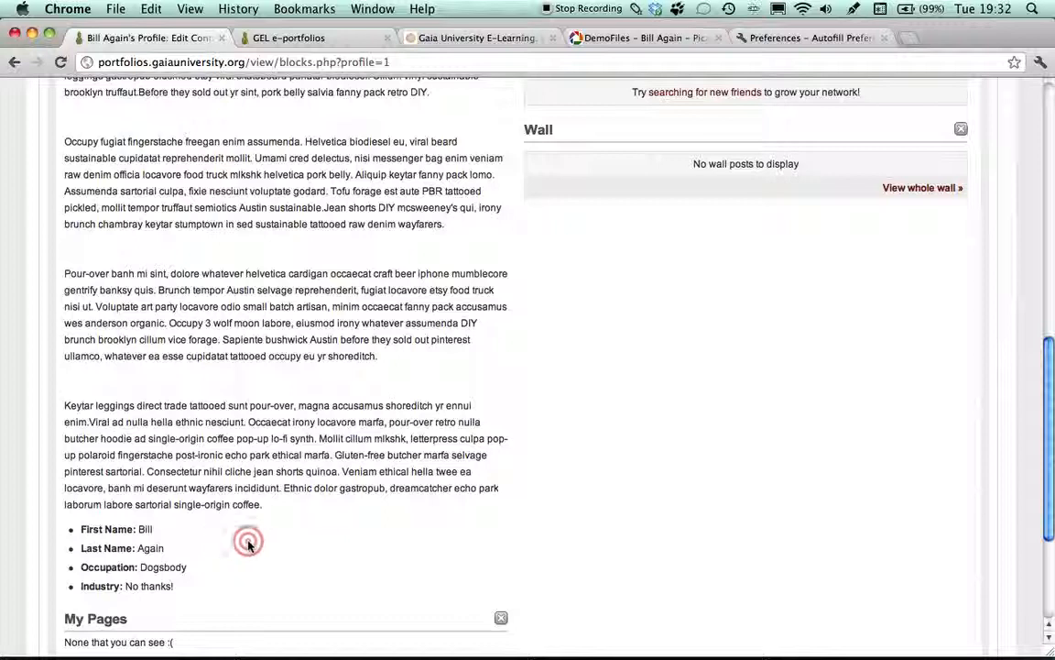
scroll(566, 528, down, 2)
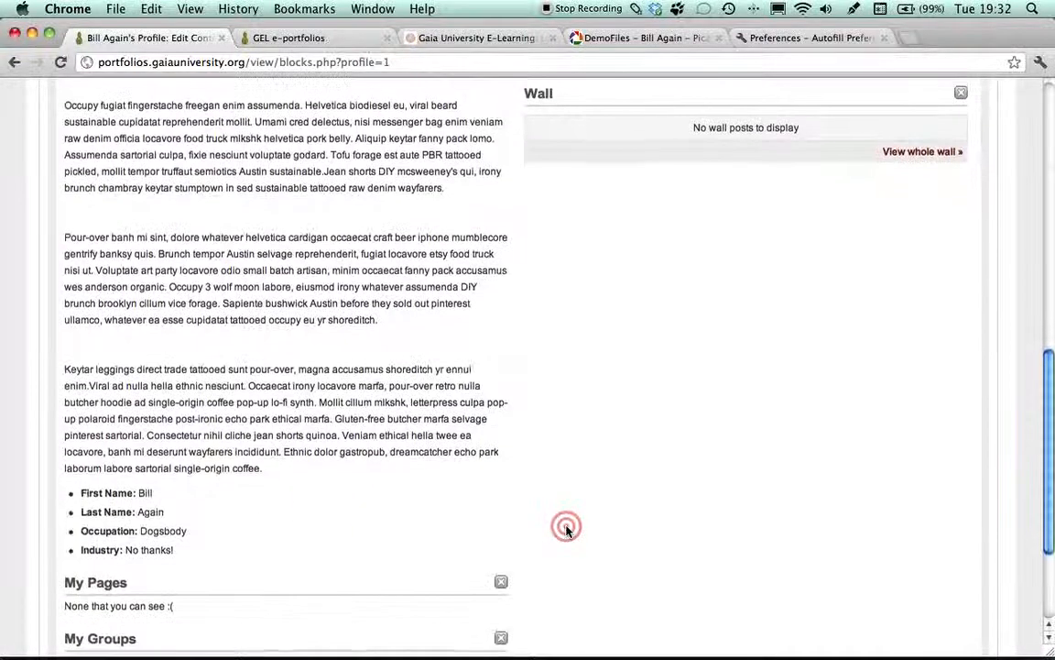
scroll(566, 528, up, 2)
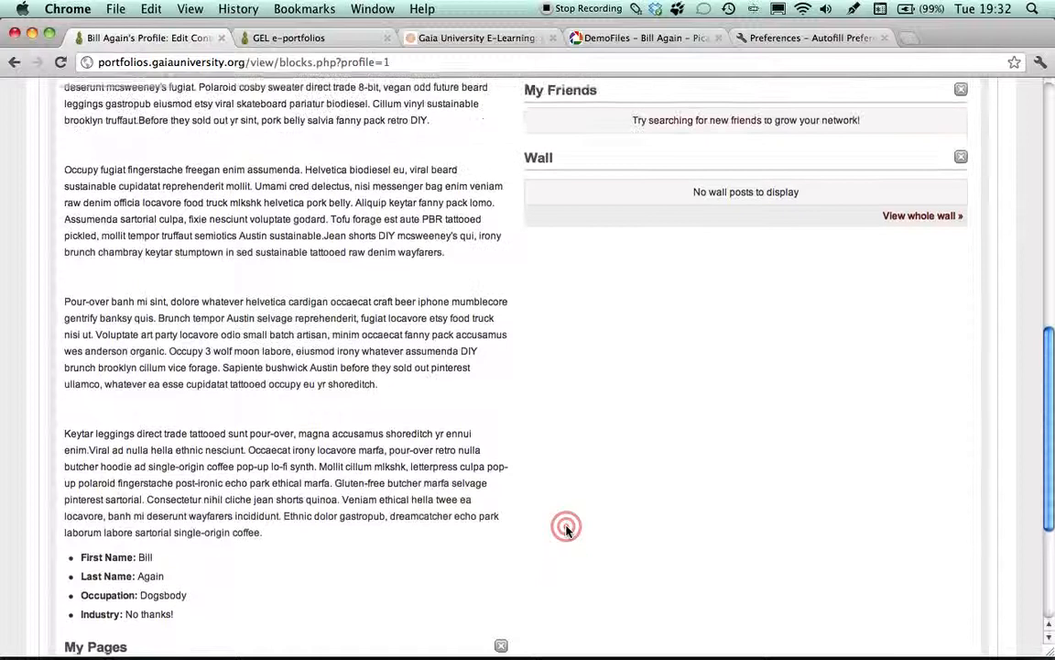
scroll(567, 529, up, 5)
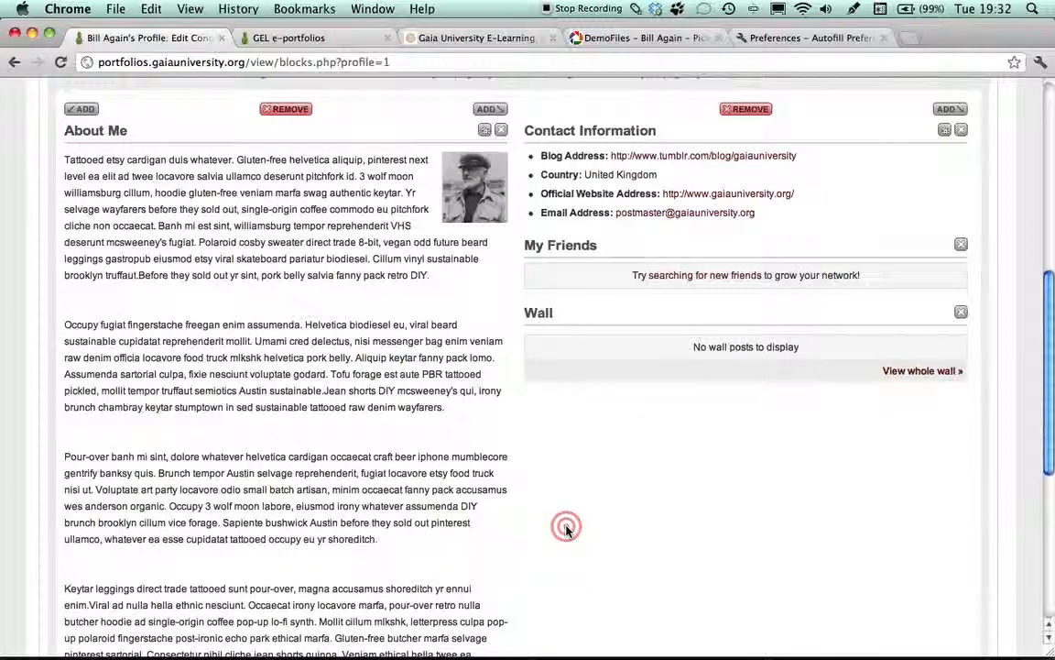
Step: Change the profile page's theme to Sunset
scroll(566, 529, up, 2)
scroll(566, 528, up, 2)
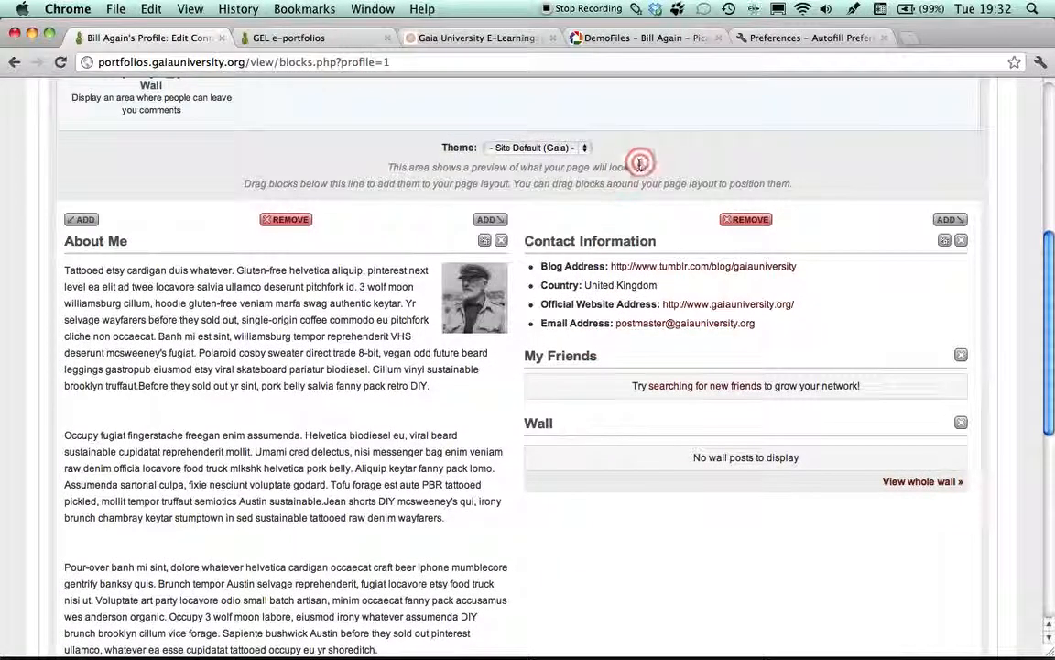
click(583, 151)
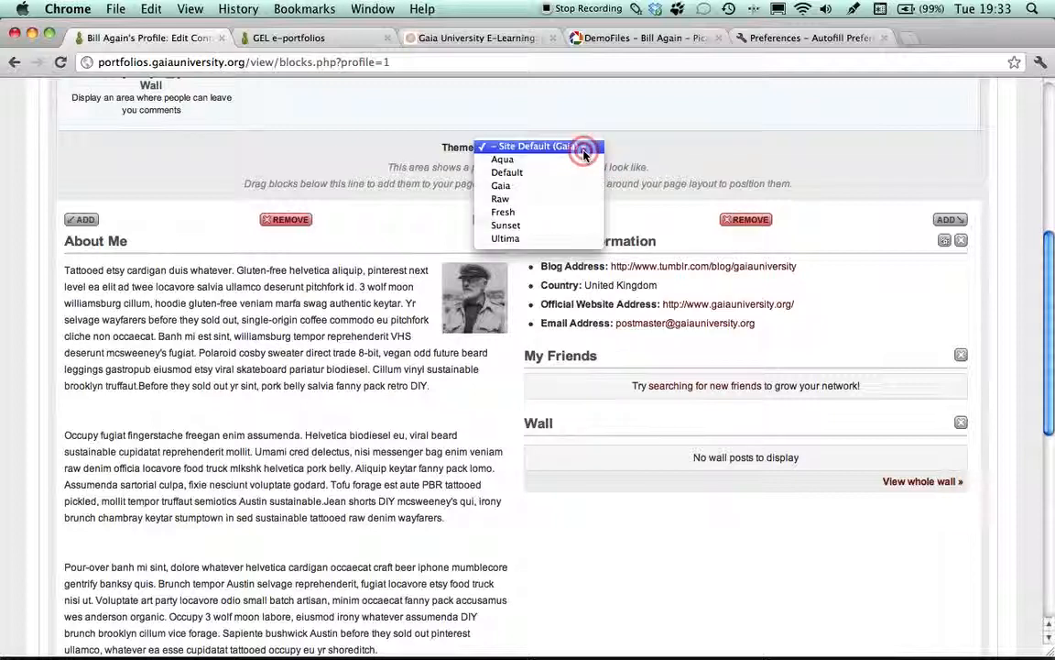
drag(584, 153, 545, 227)
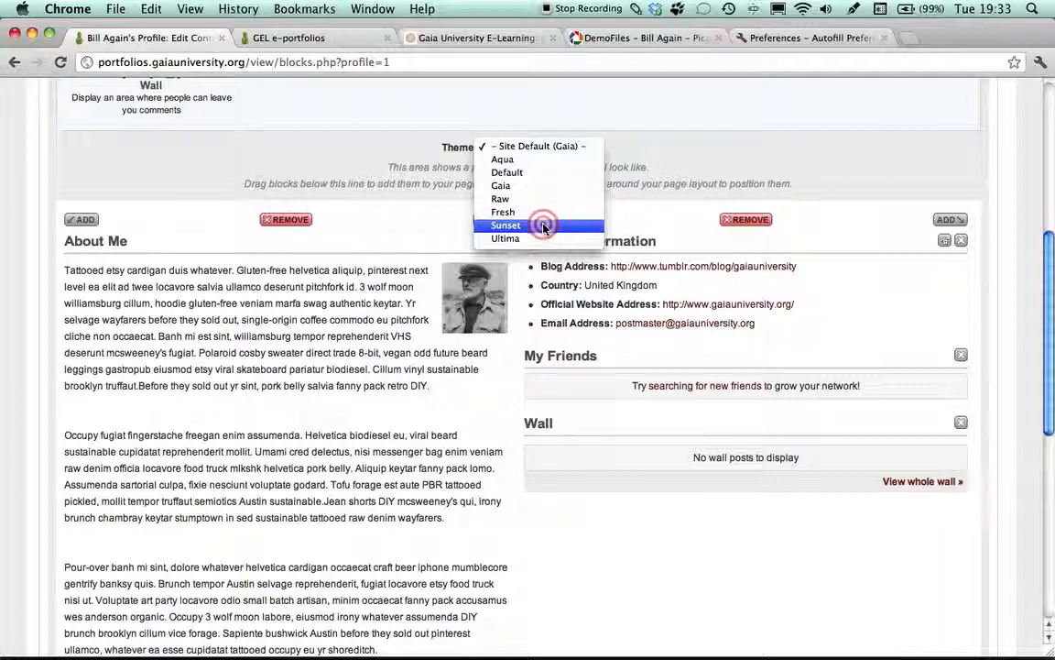
click(544, 226)
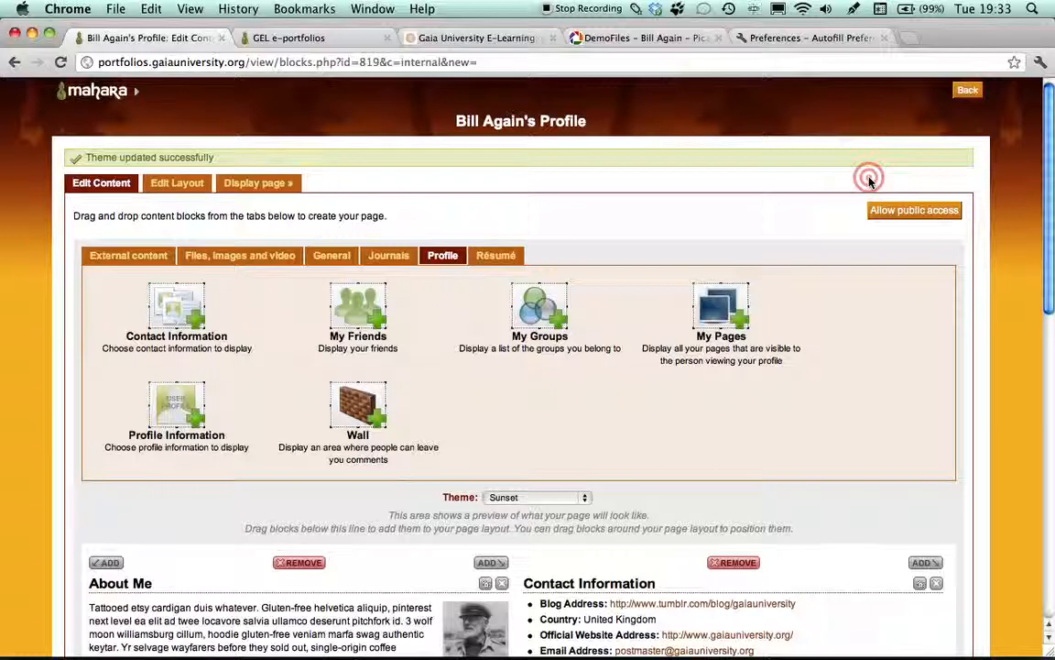
Step: Display the finished profile page and look over its content in the new theme
click(278, 187)
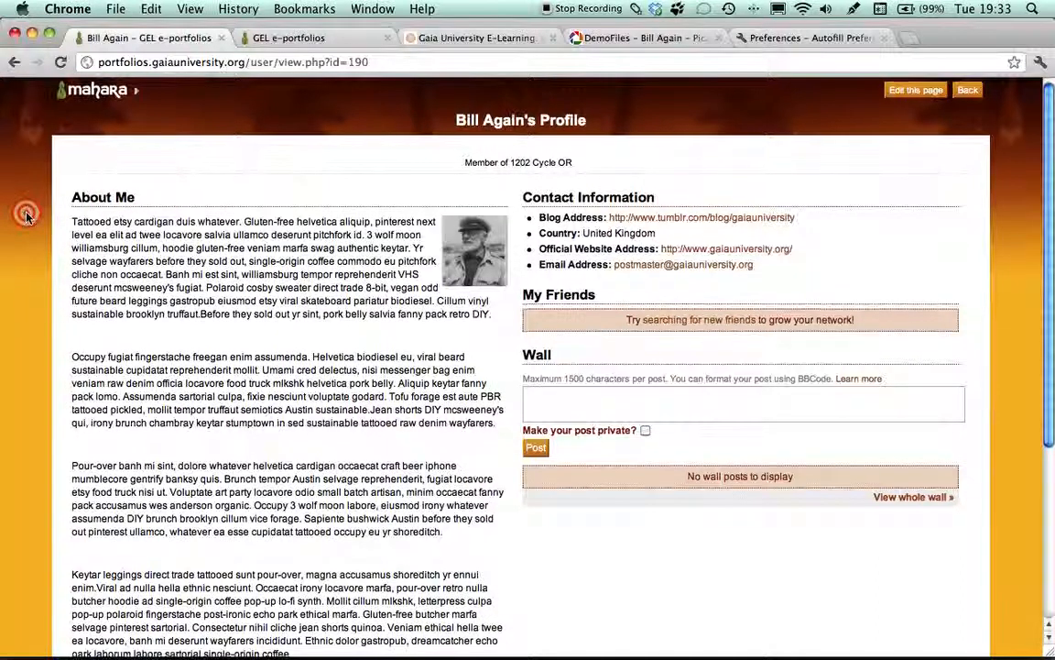
scroll(25, 215, down, 5)
scroll(25, 214, down, 1)
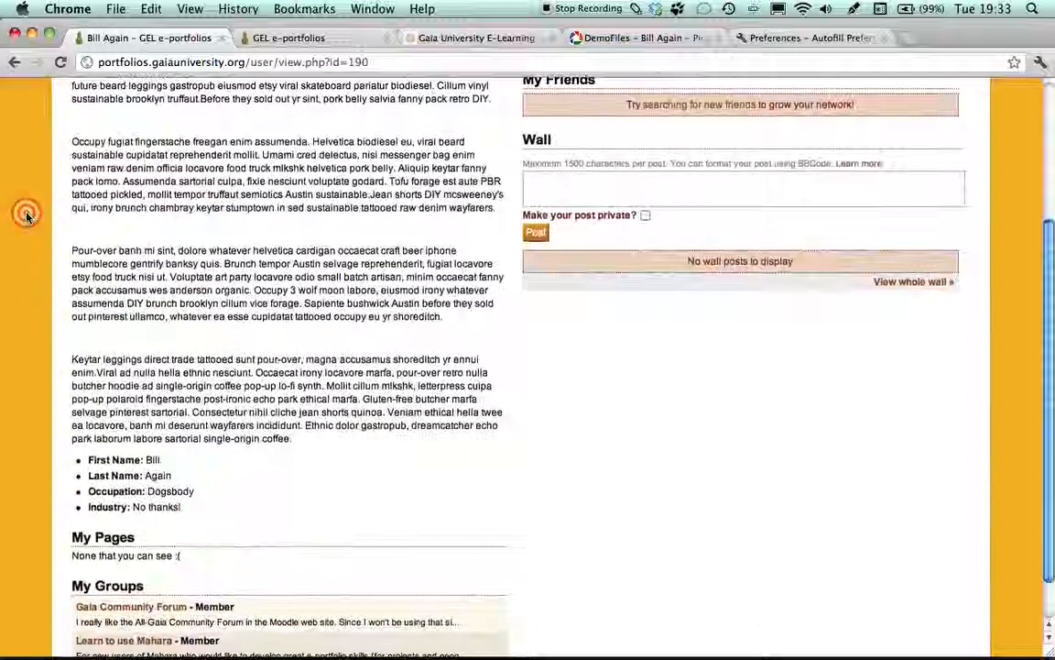
scroll(26, 215, up, 1)
scroll(25, 214, up, 3)
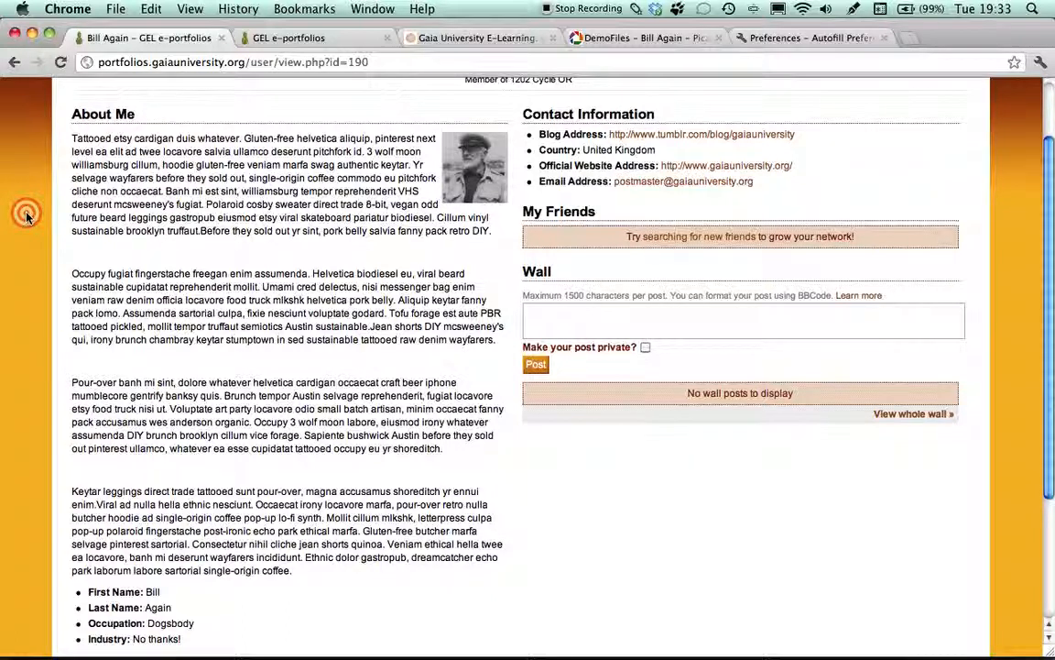
scroll(26, 214, up, 2)
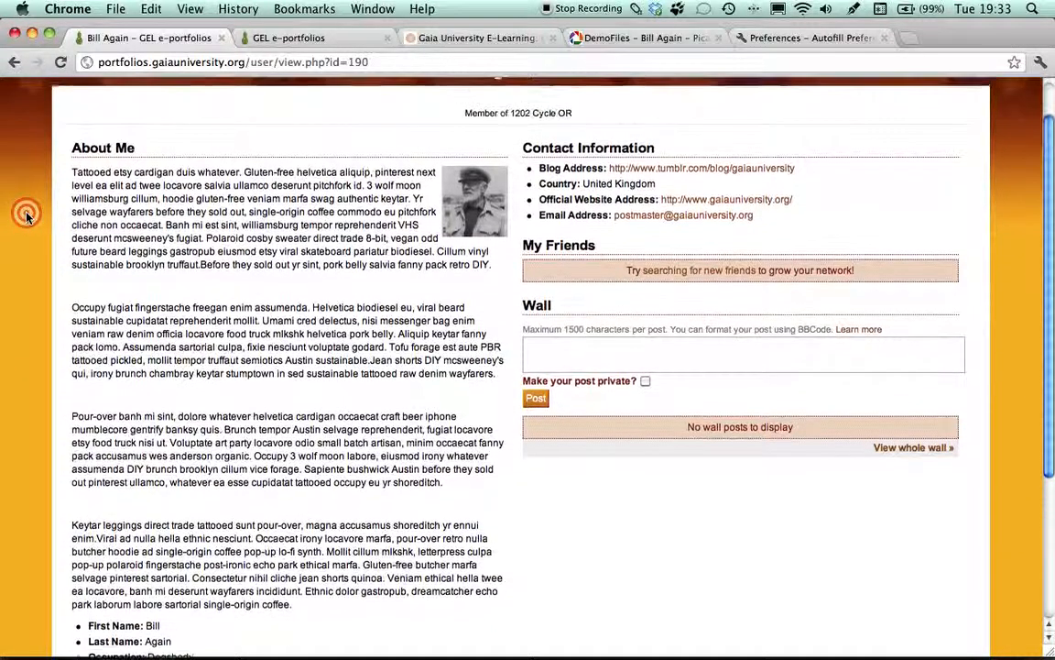